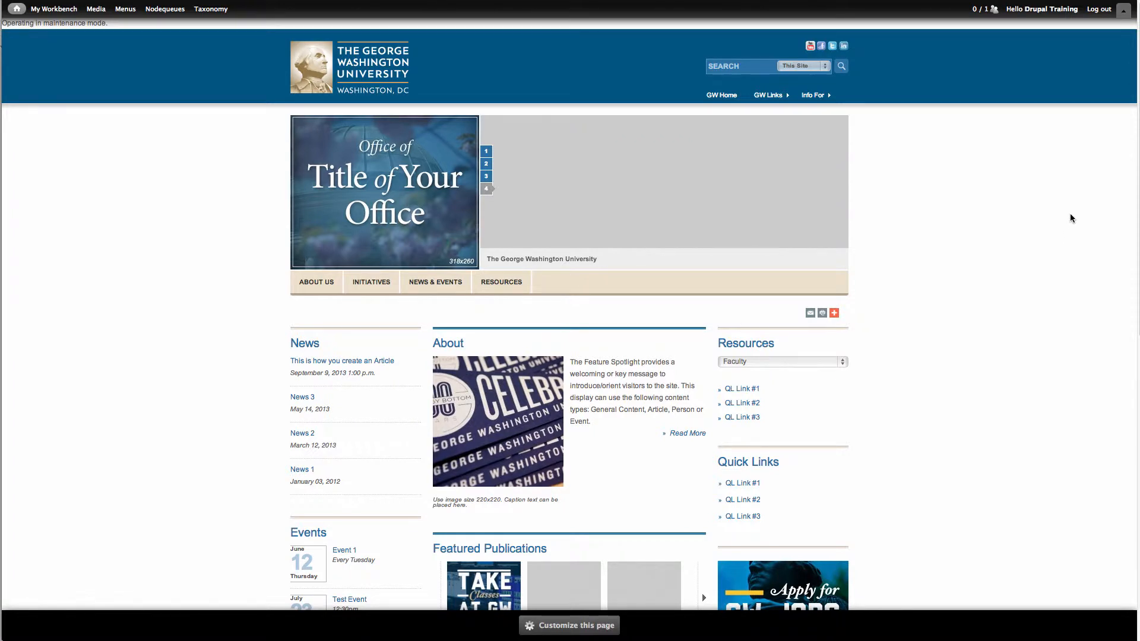
- Open the form for creating a new Event content item
left_click(1123, 12)
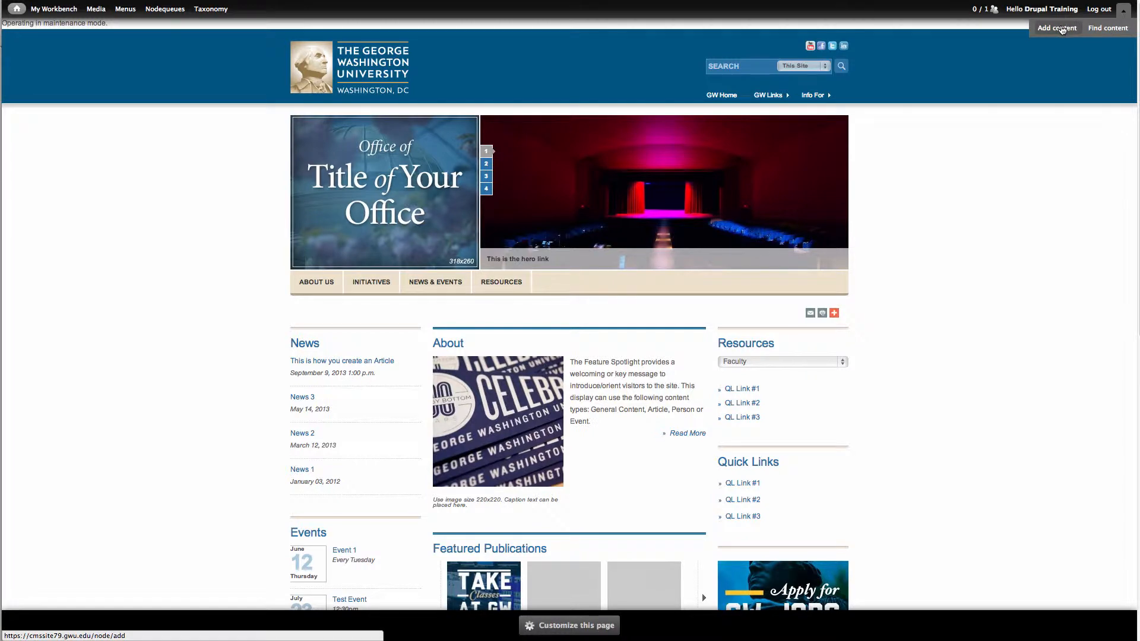
left_click(1062, 28)
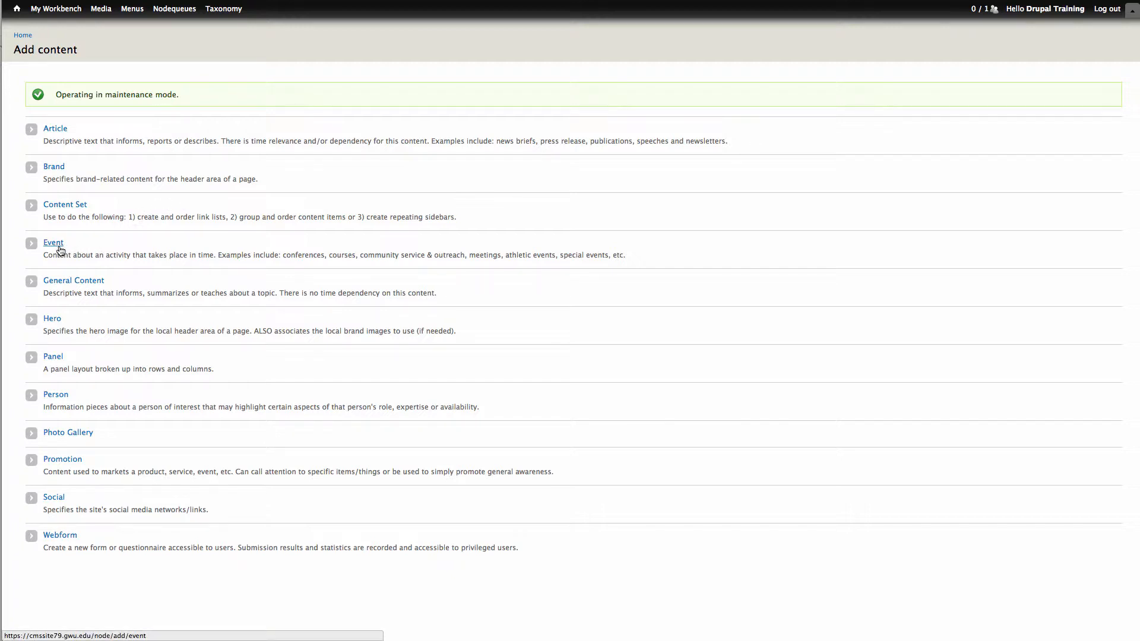
mouse_move(57, 11)
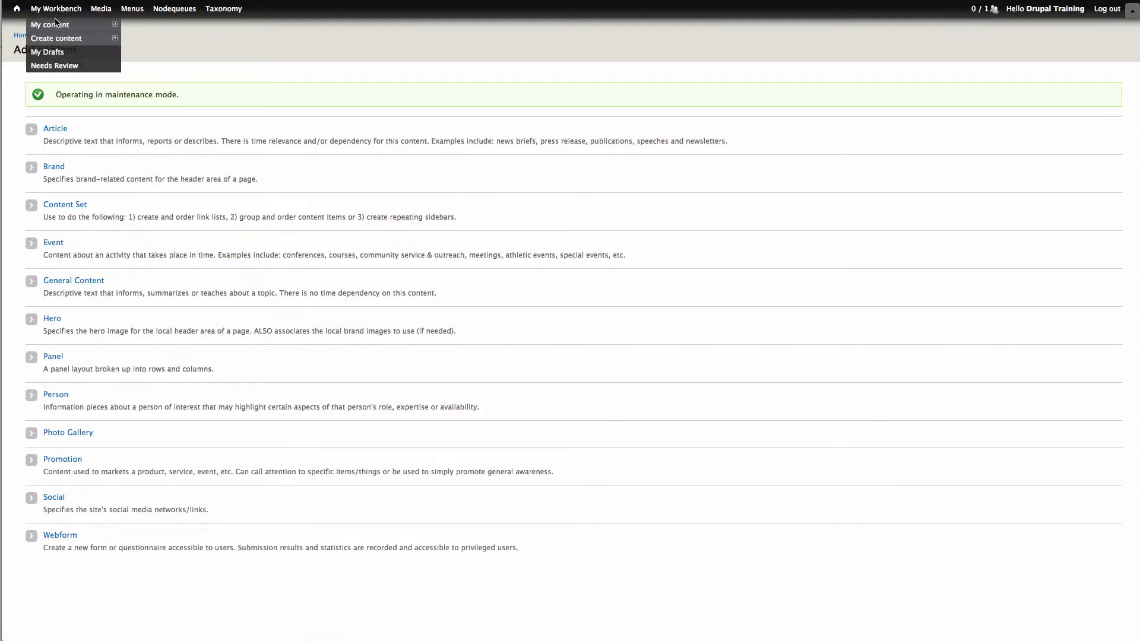
mouse_move(65, 39)
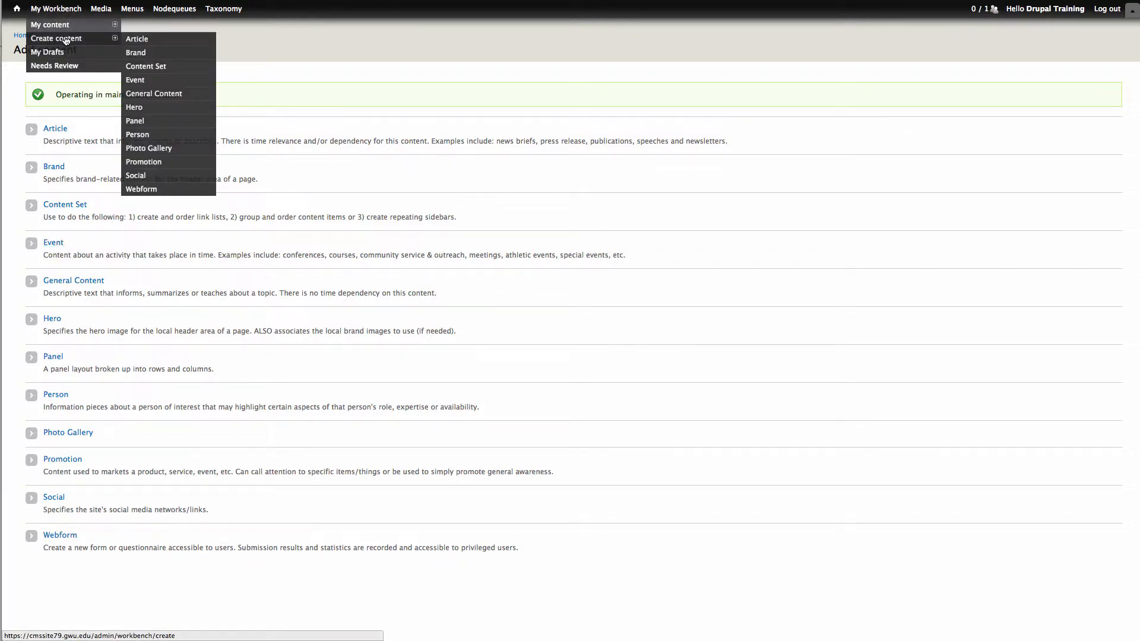
left_click(138, 83)
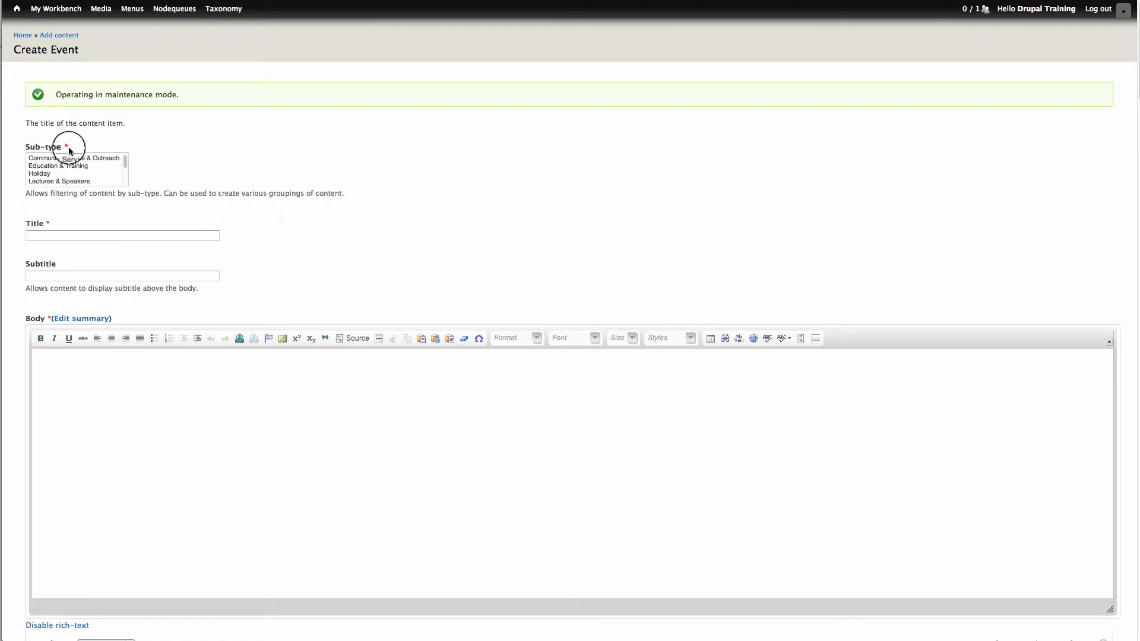
- Set the event's sub-type to Special Events
left_click(126, 162)
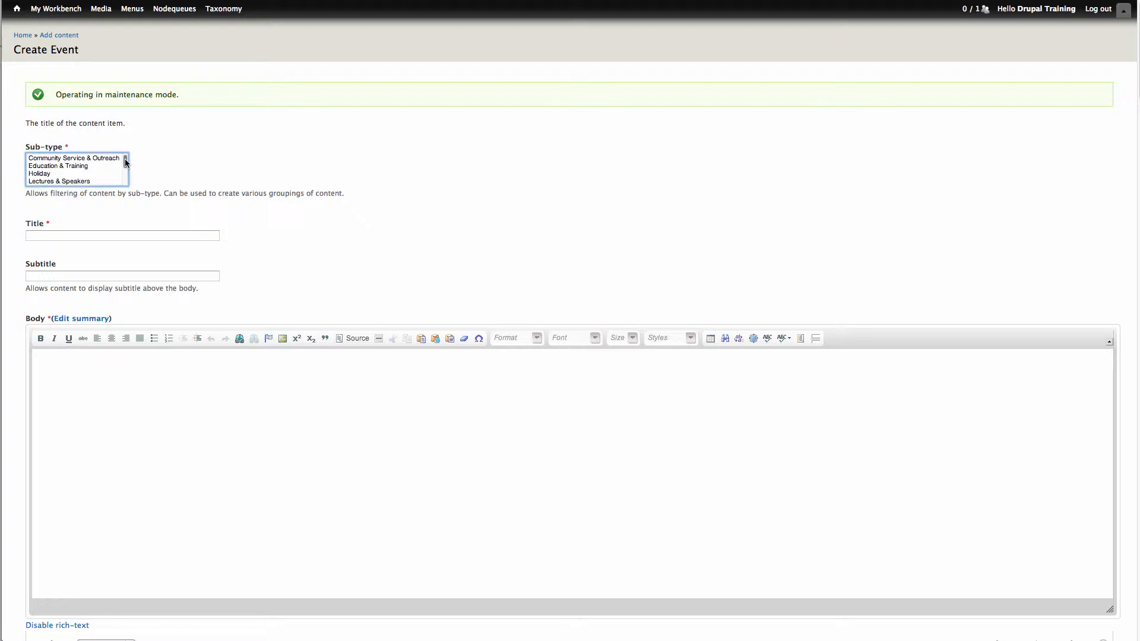
mouse_move(126, 162)
left_mouse_down()
mouse_move(131, 188)
mouse_move(126, 179)
left_mouse_up()
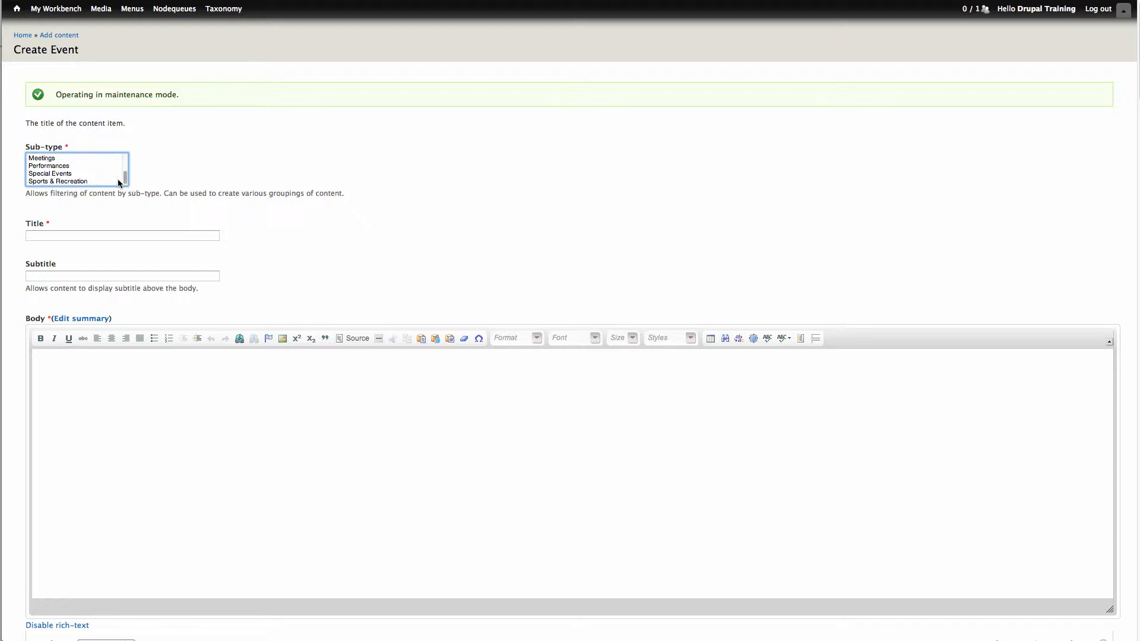
left_click(64, 173)
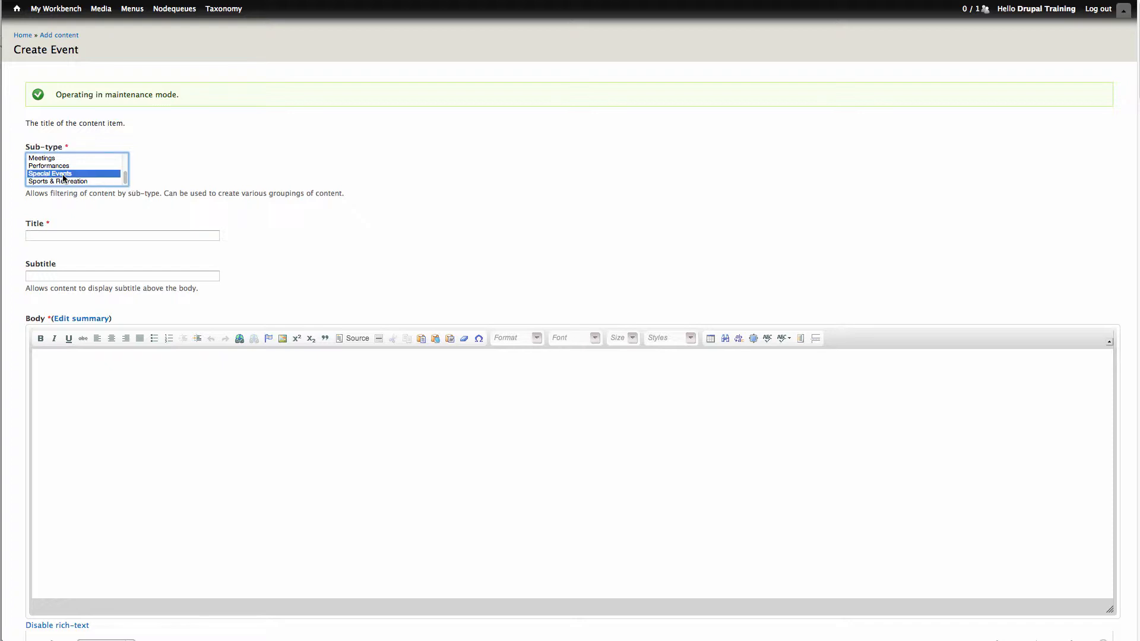
- Enter the title "This is my Special Event" and the subtitle "This is my Special Event Subtitle" for the event
left_click(107, 235)
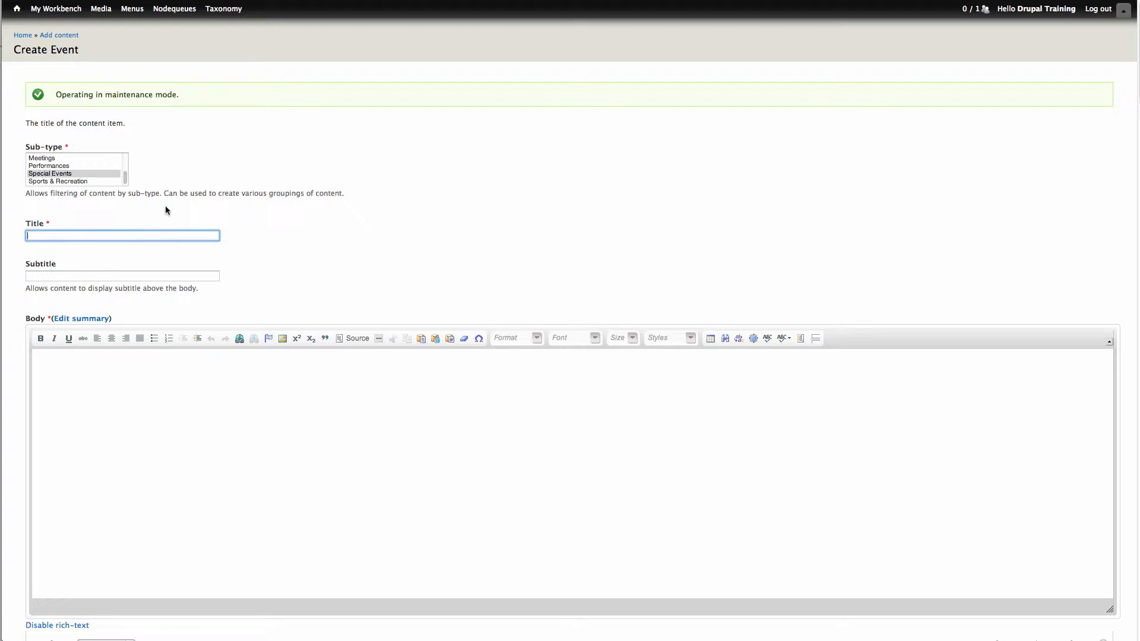
type("This is my Special Event")
key("Tab")
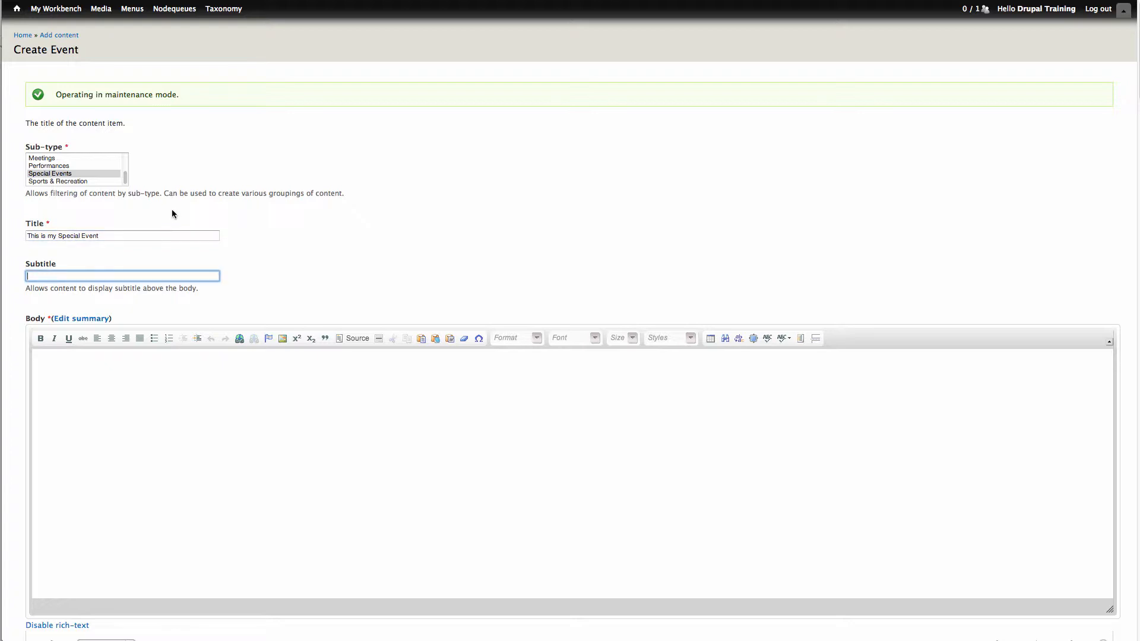
type("This is my Special Event Subtitle")
- Show the summary field and enter "This is the summary about my awesome Special Event. You should all come!"
left_click(85, 319)
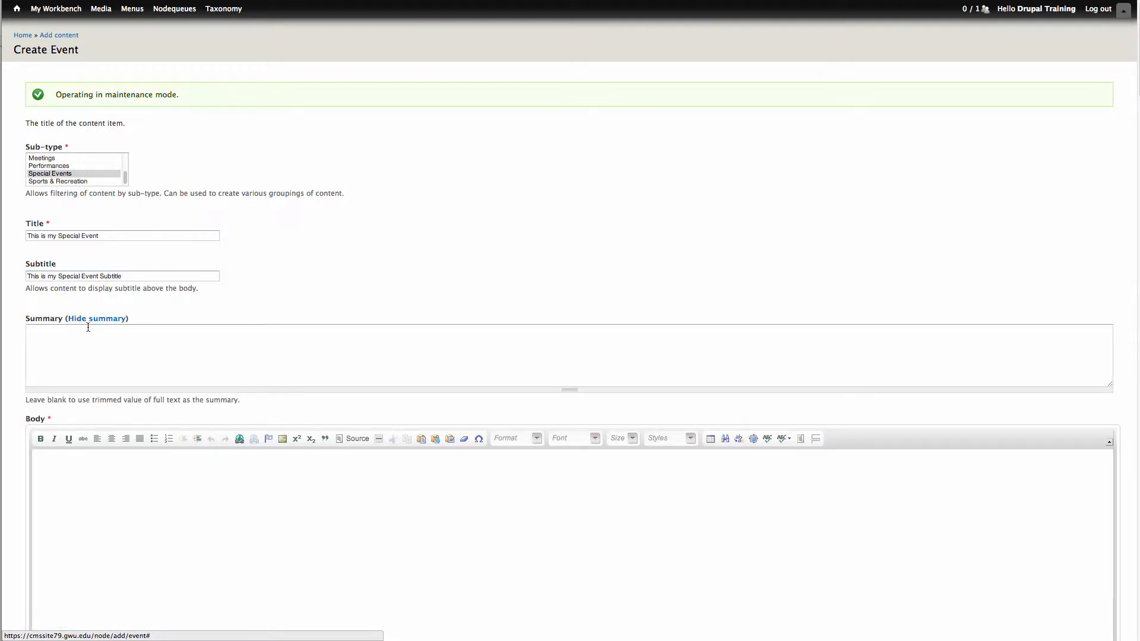
left_click(91, 330)
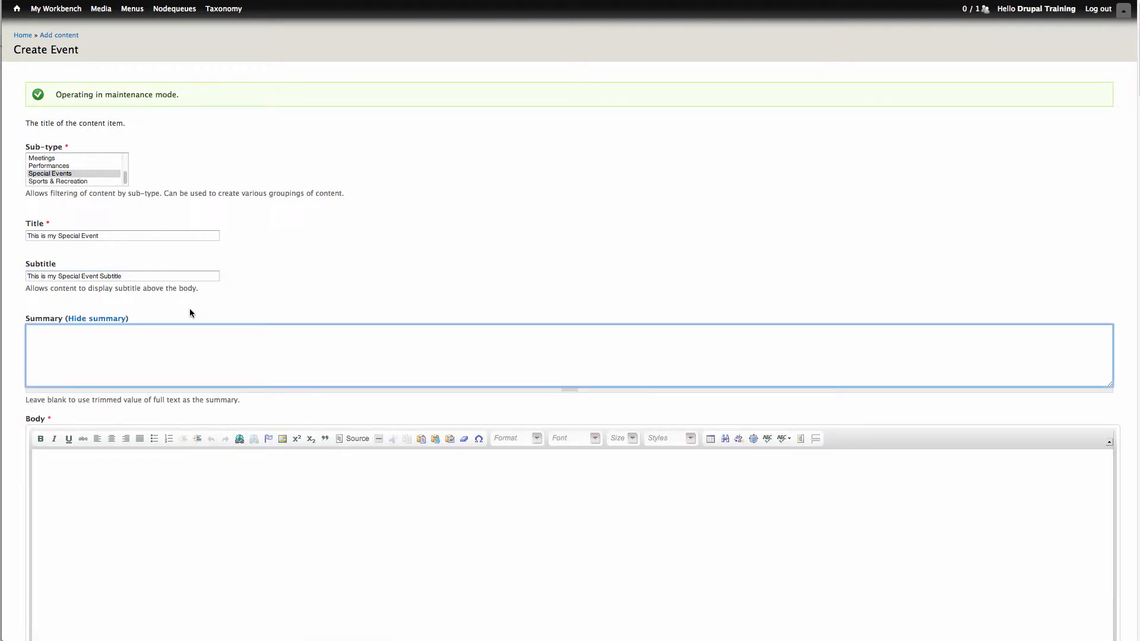
type("This is the summary about my awesome Special Event")
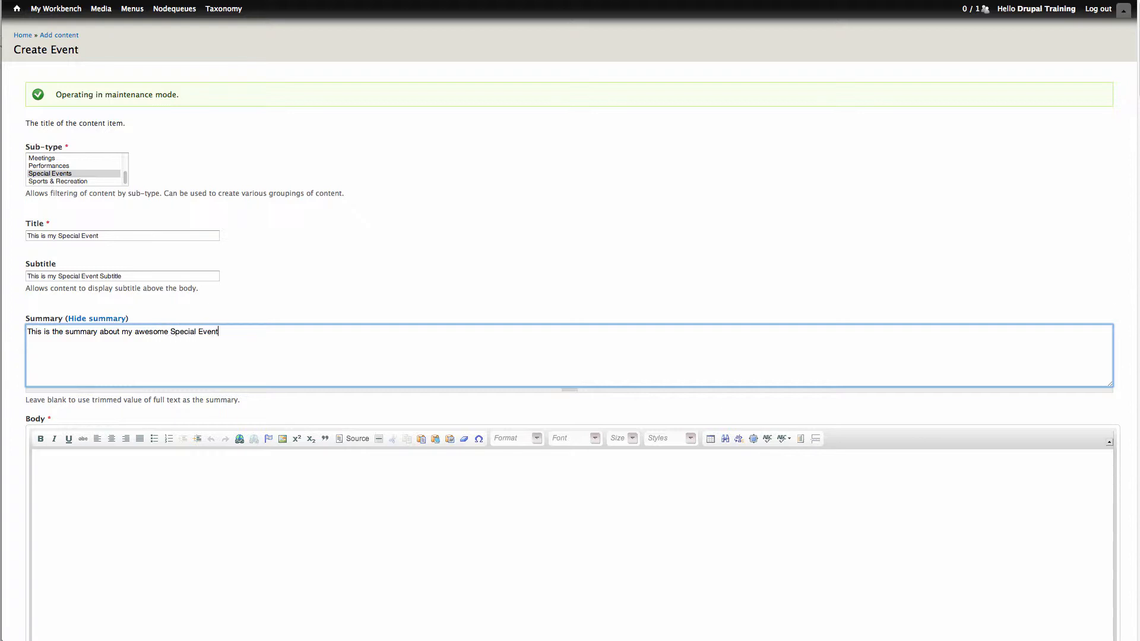
type(". You should all come!")
- Insert the copied lorem ipsum paragraphs into the event's body using Paste from Word
scroll(210, 337, "down", 1)
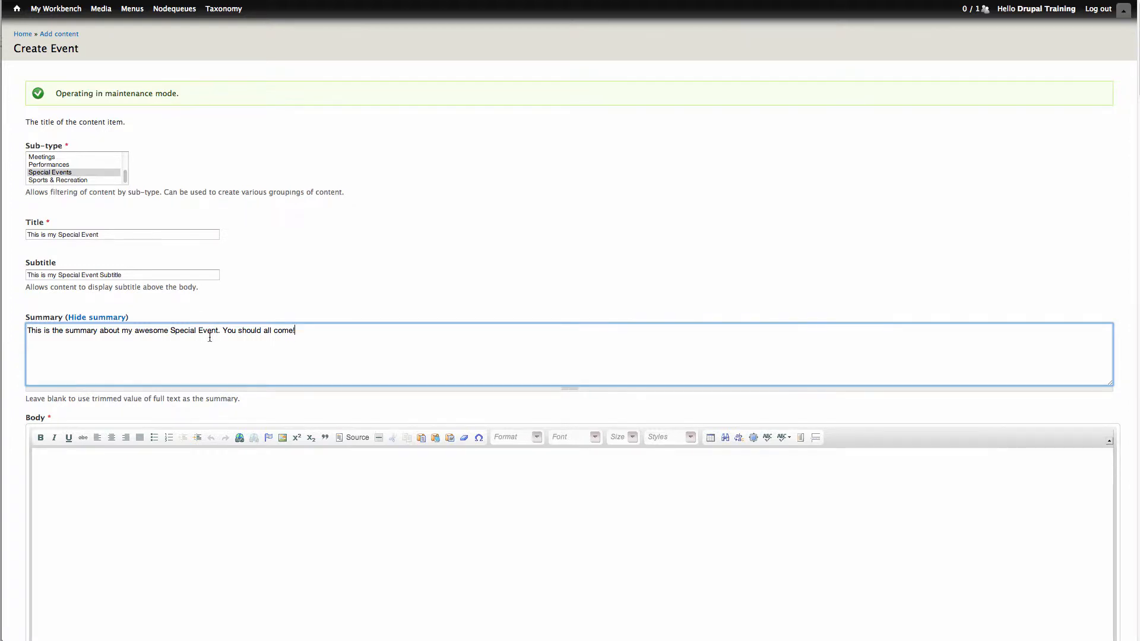
scroll(210, 337, "down", 5)
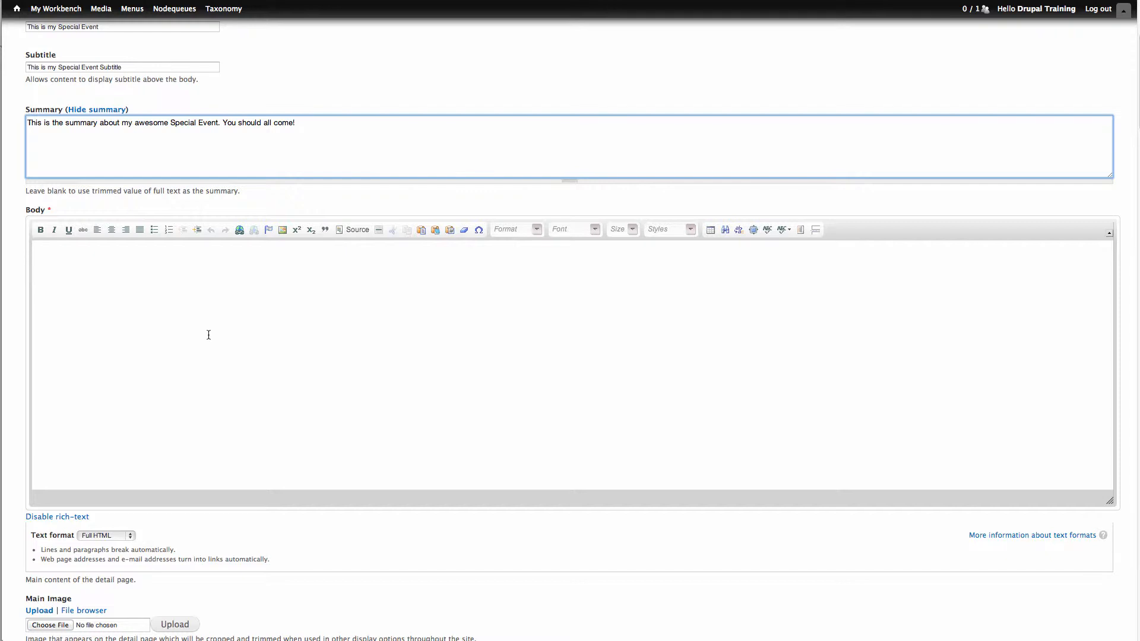
left_click(449, 231)
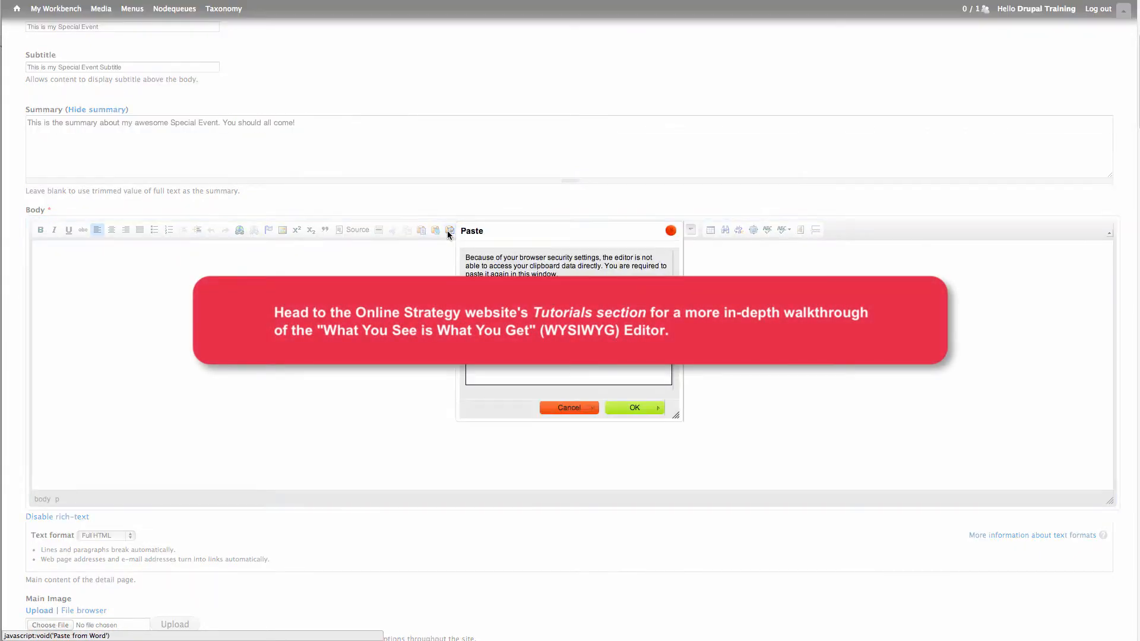
key("ctrl+v")
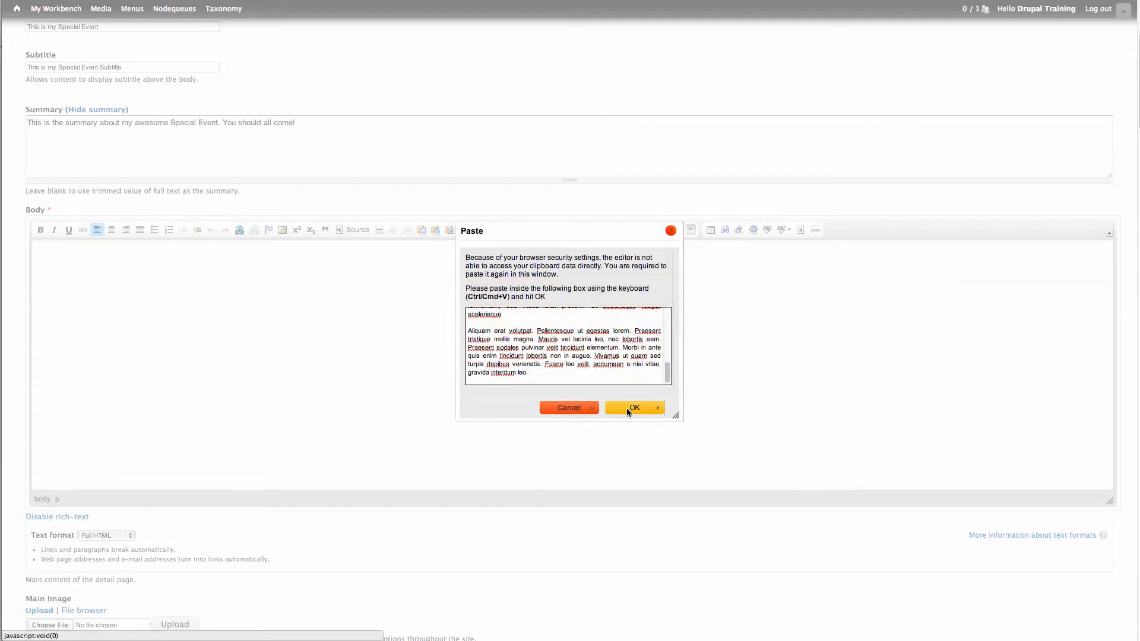
left_click(627, 407)
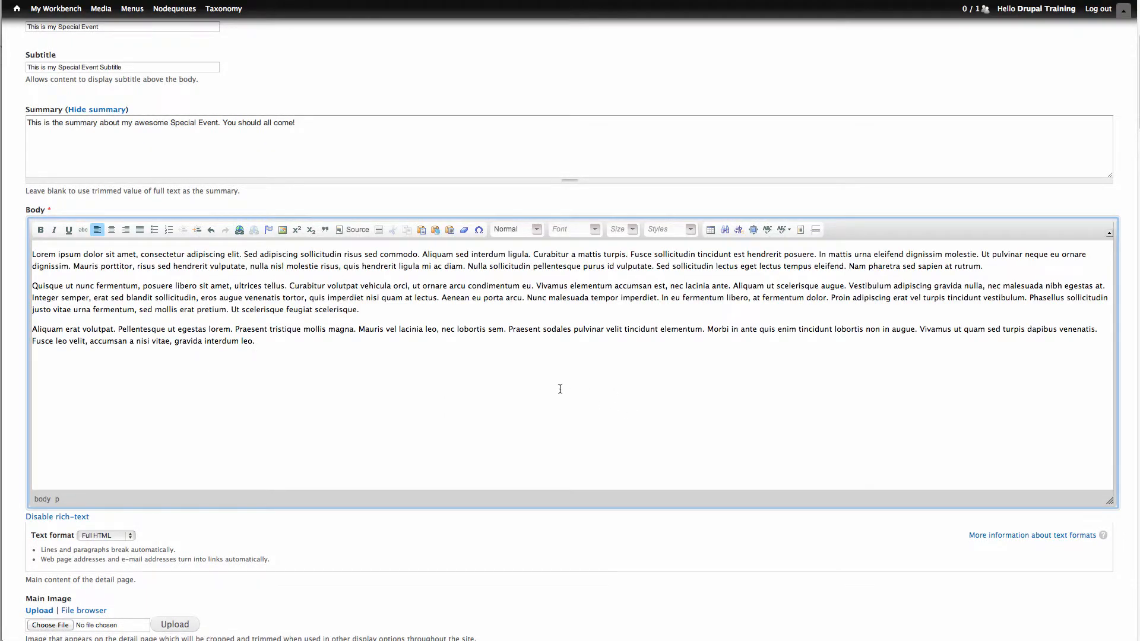
- Insert the existing server file 220x220_0.jpg from the image folder as the event's main image
scroll(12, 280, "down", 5)
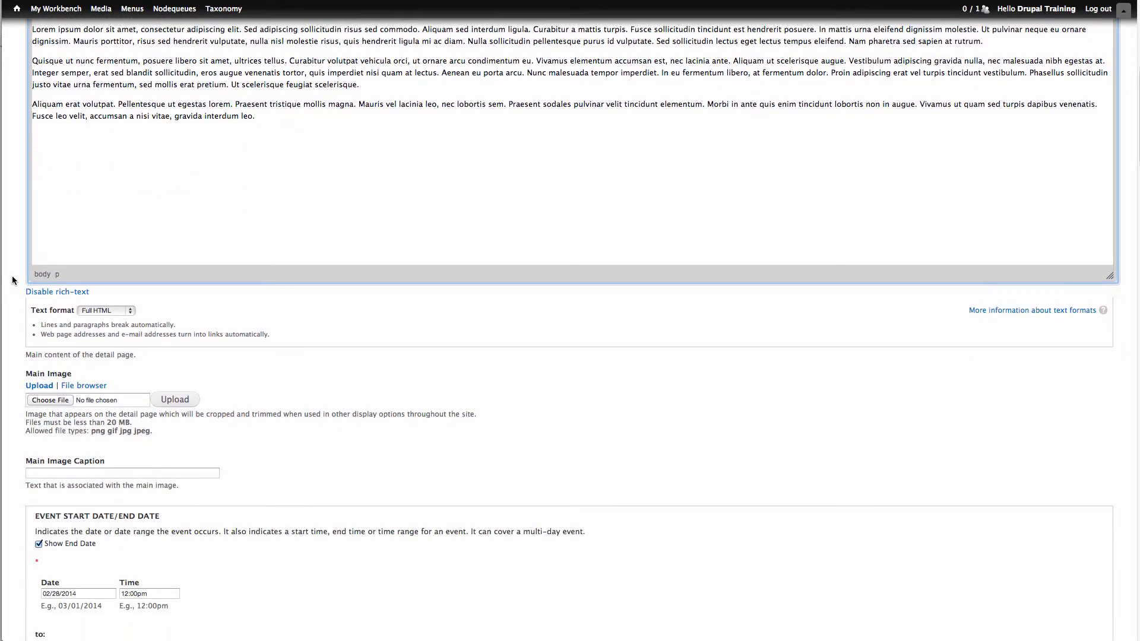
scroll(13, 280, "down", 4)
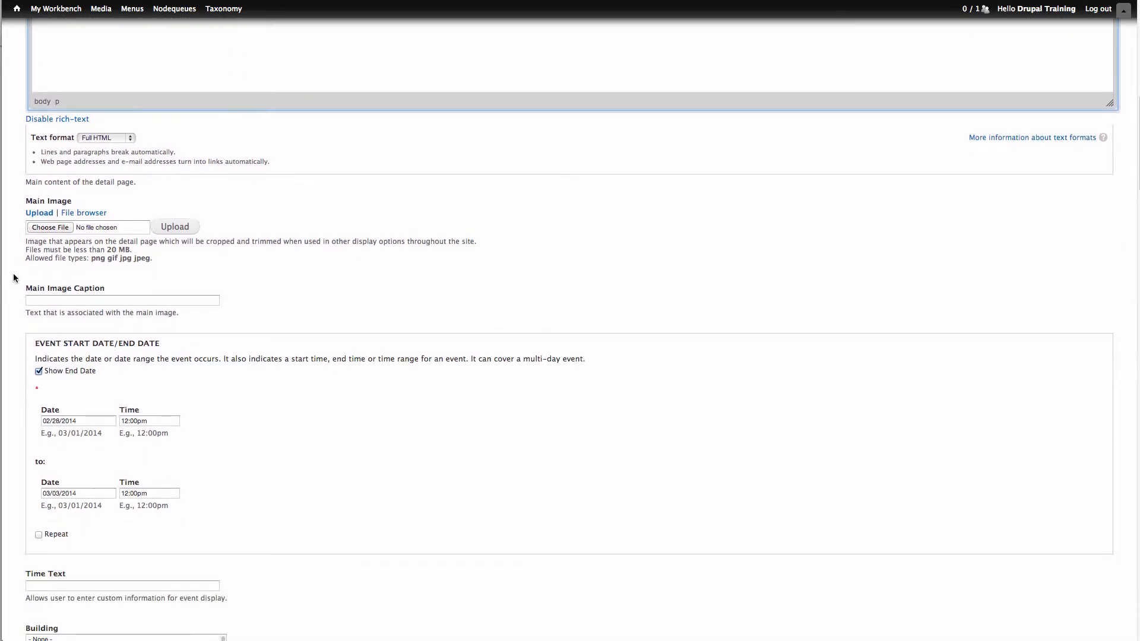
left_click(89, 215)
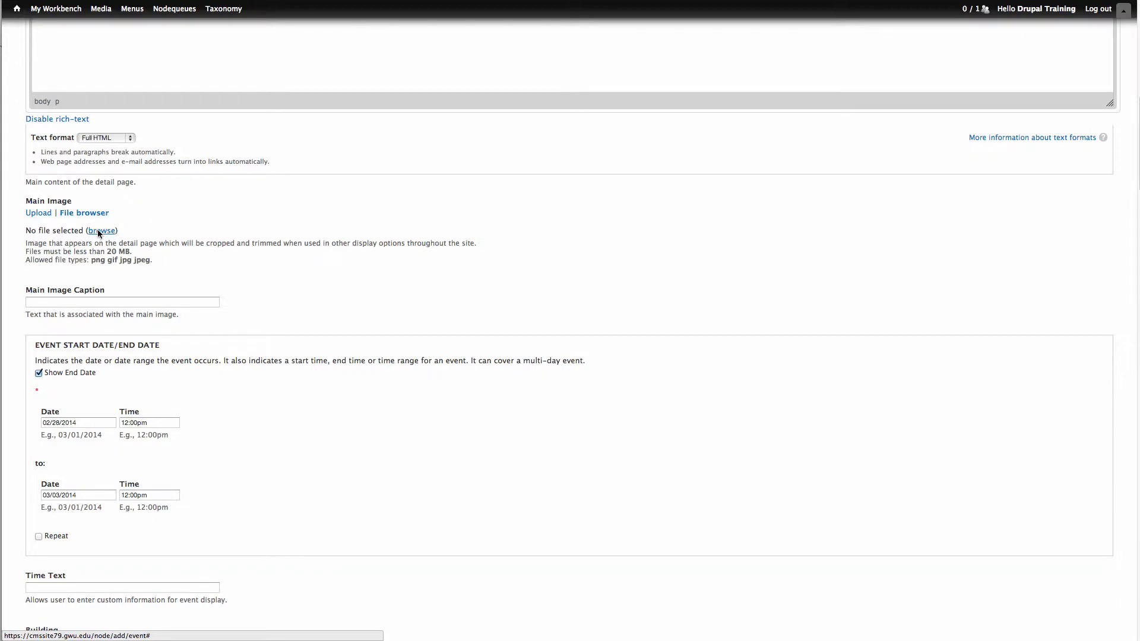
left_click(98, 231)
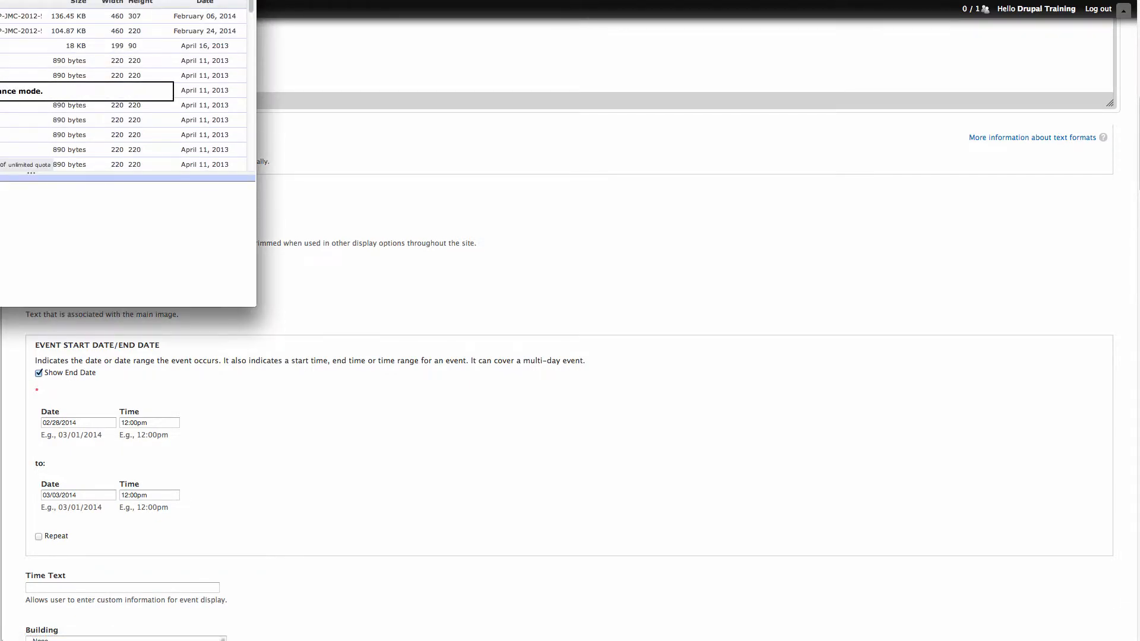
left_click_drag(0, 0, 301, 120)
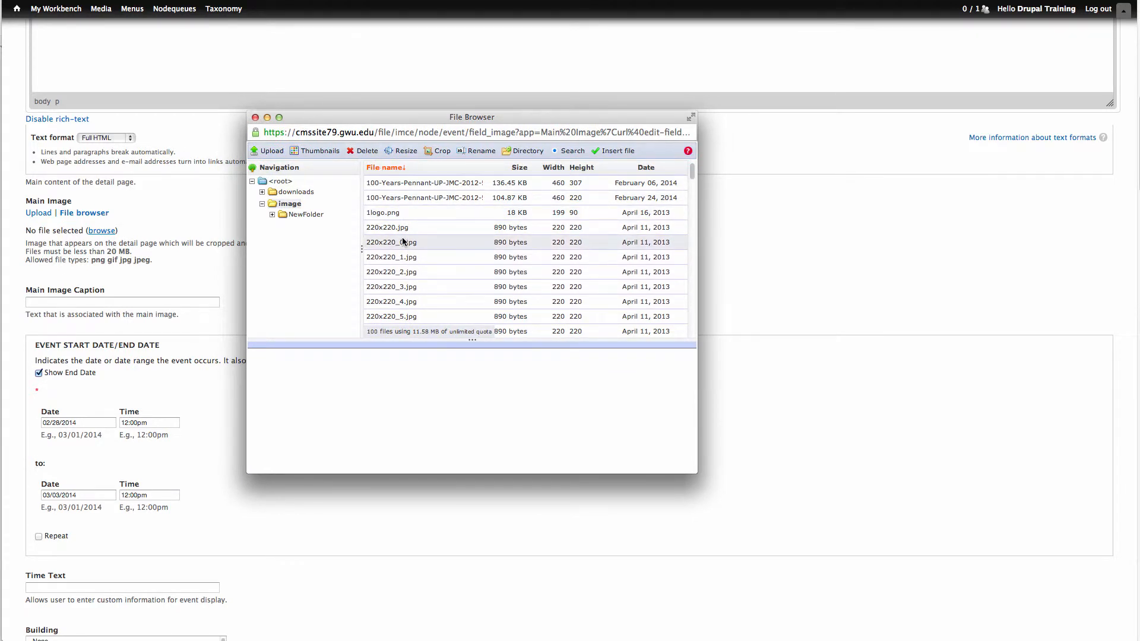
left_click(266, 154)
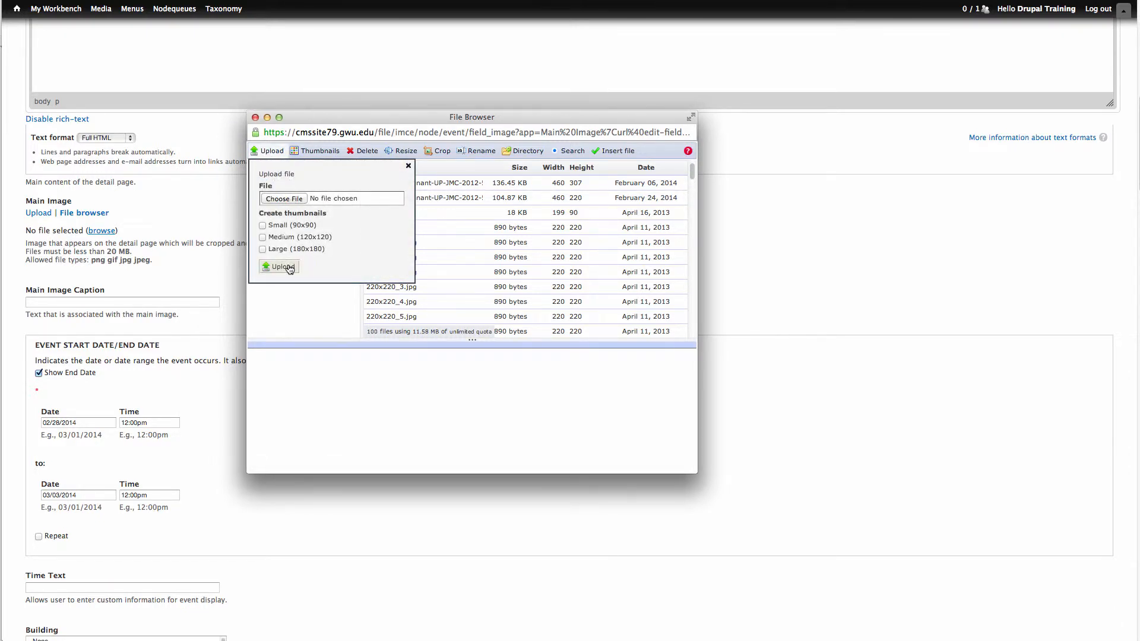
left_click(408, 166)
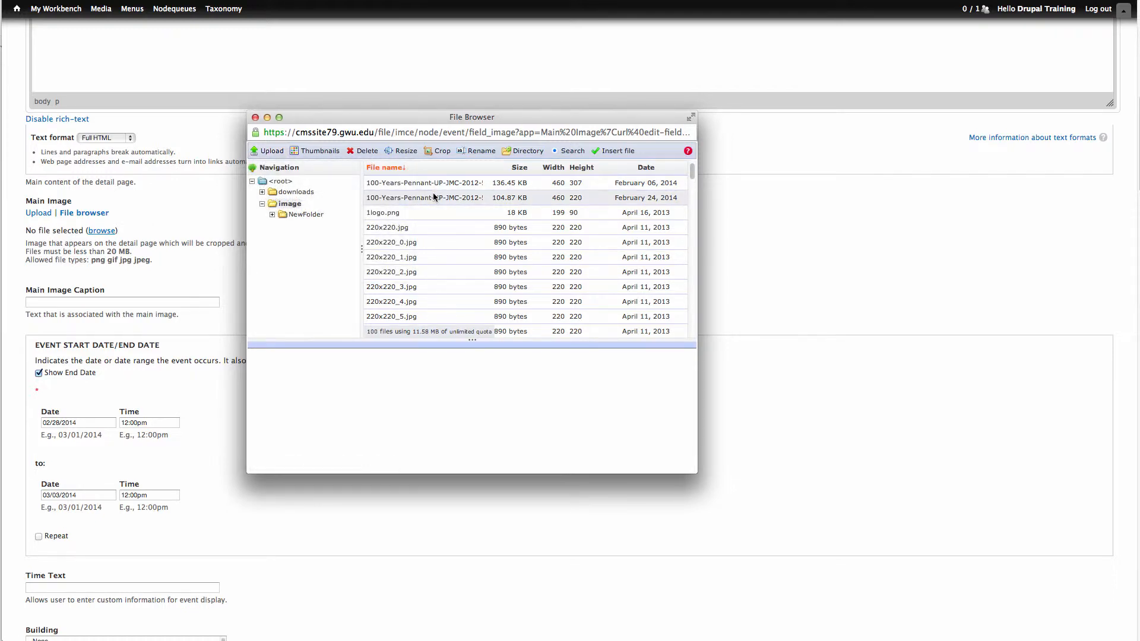
left_click(408, 243)
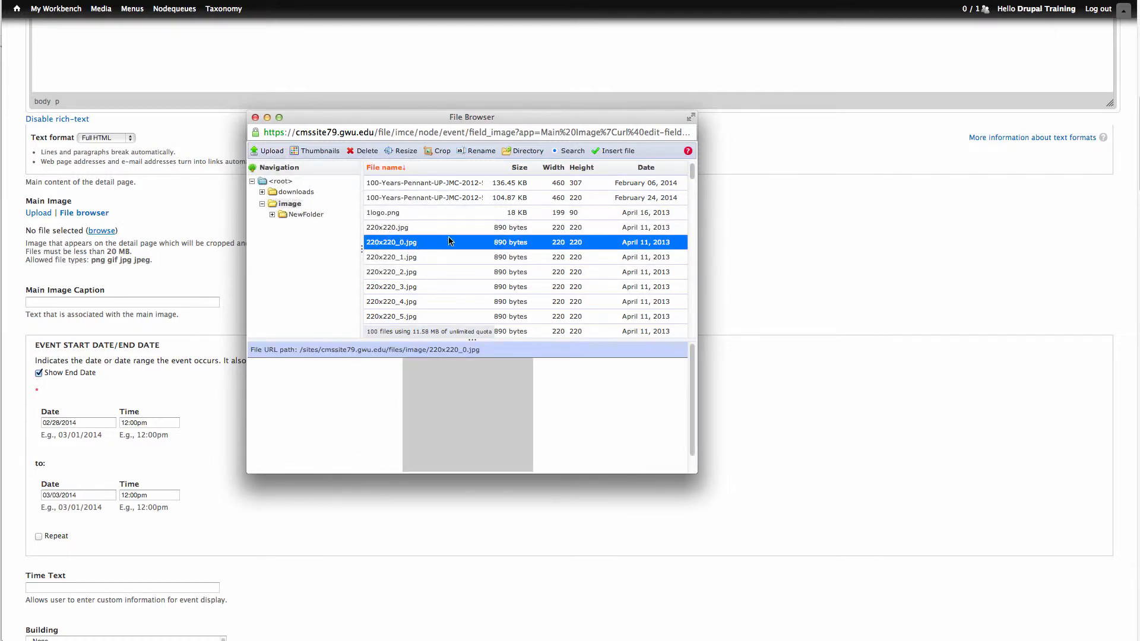
left_click(611, 152)
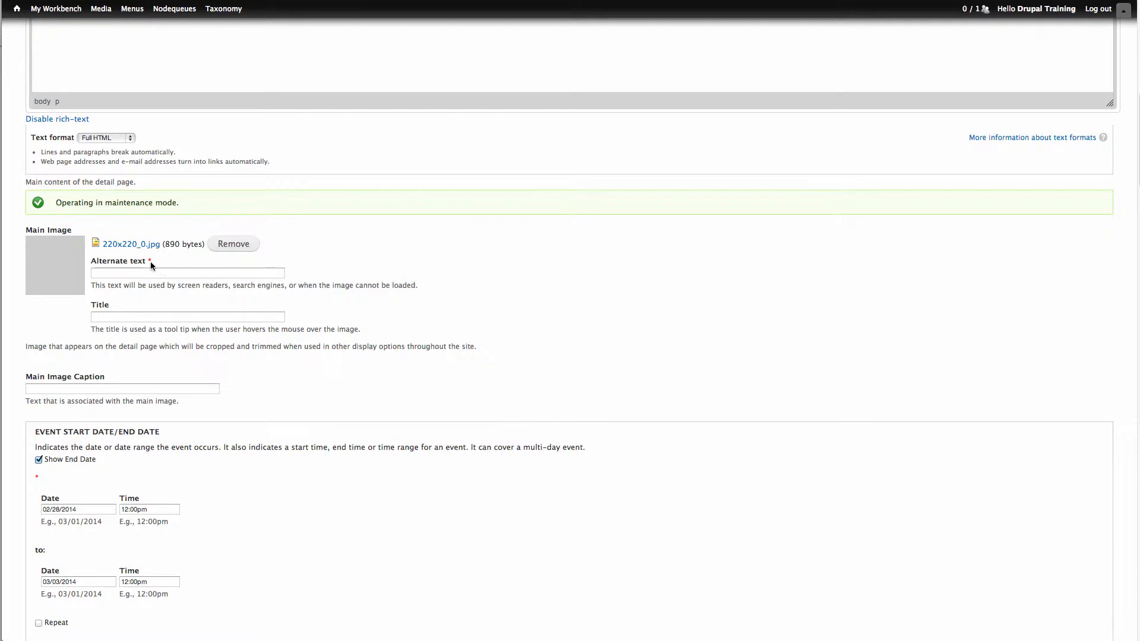
- Give the main image the alternate text "This is a grey box" and the title "Grey Box"
left_click(127, 273)
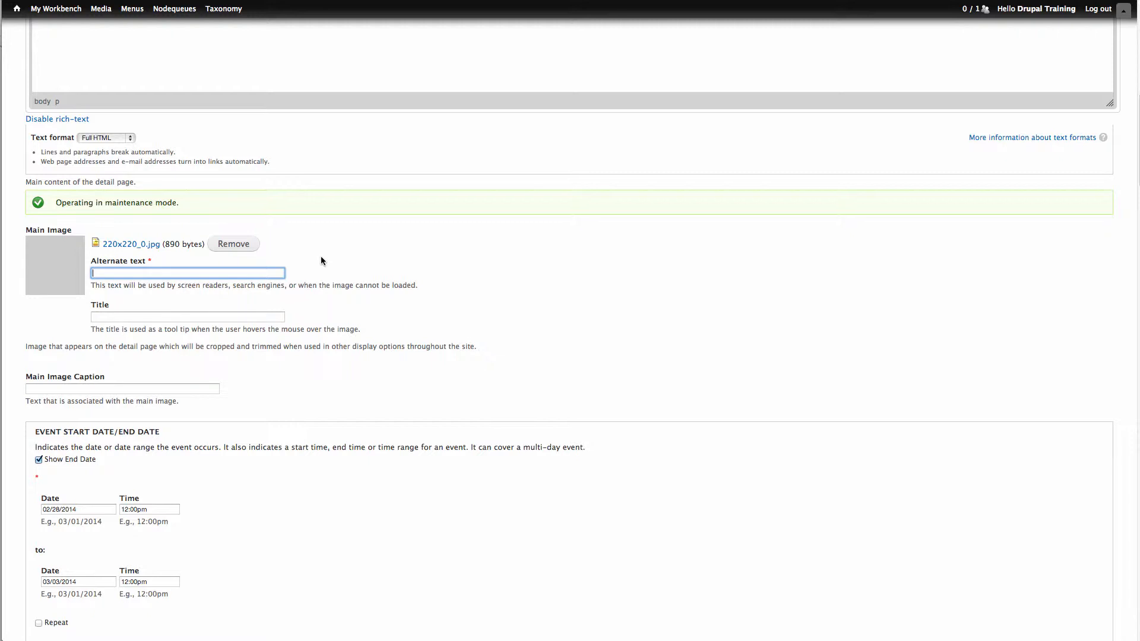
type("This is a grey box")
key("Tab")
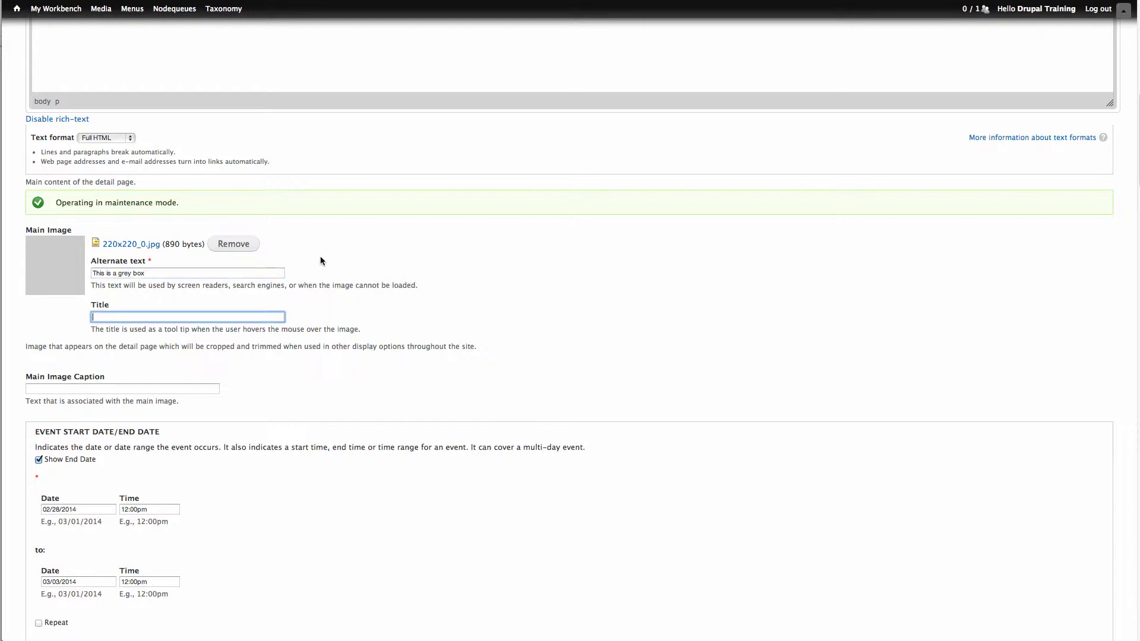
type("Grey Box")
key("shift+Tab")
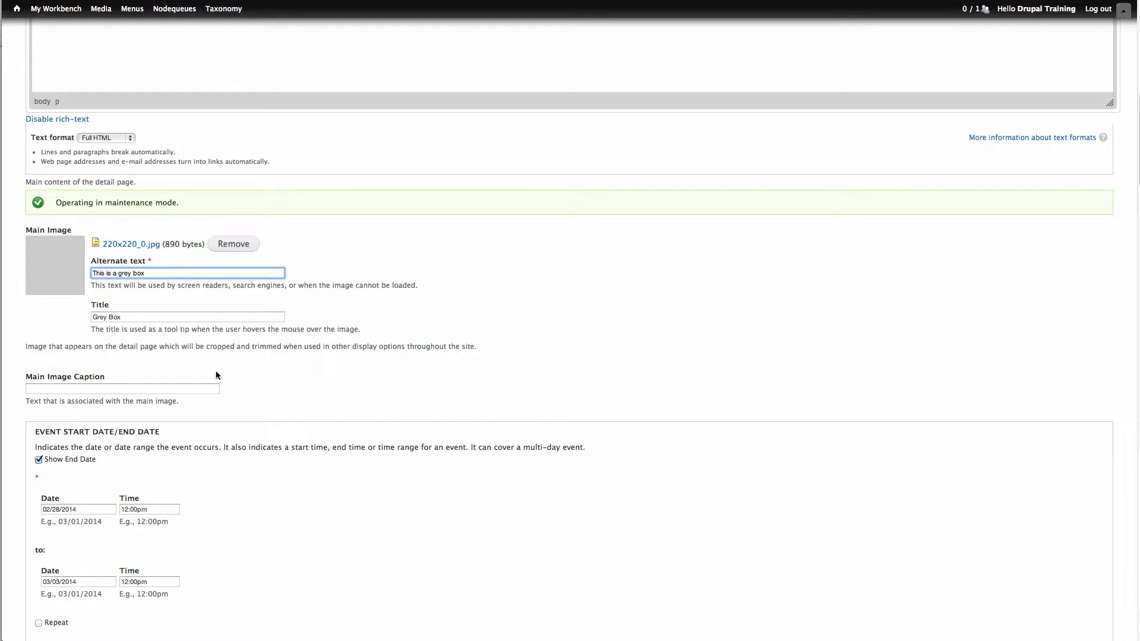
- Enter "This is my image caption" as the main image caption
left_click(211, 389)
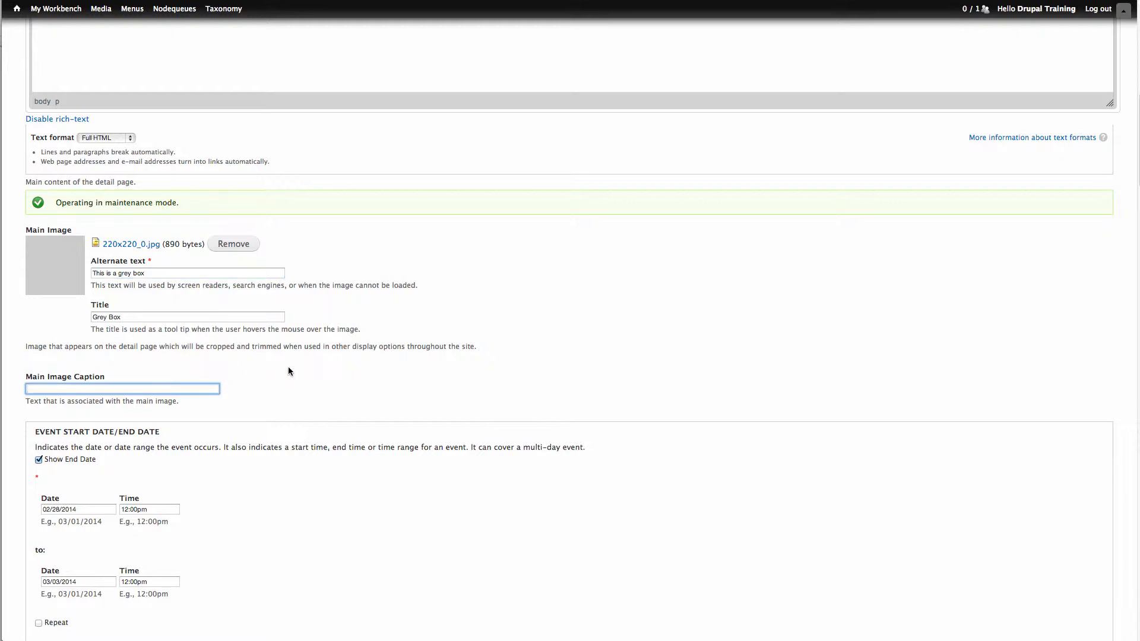
type("This is my image caption")
- Try hiding the event's end date and show it again
scroll(295, 374, "down", 5)
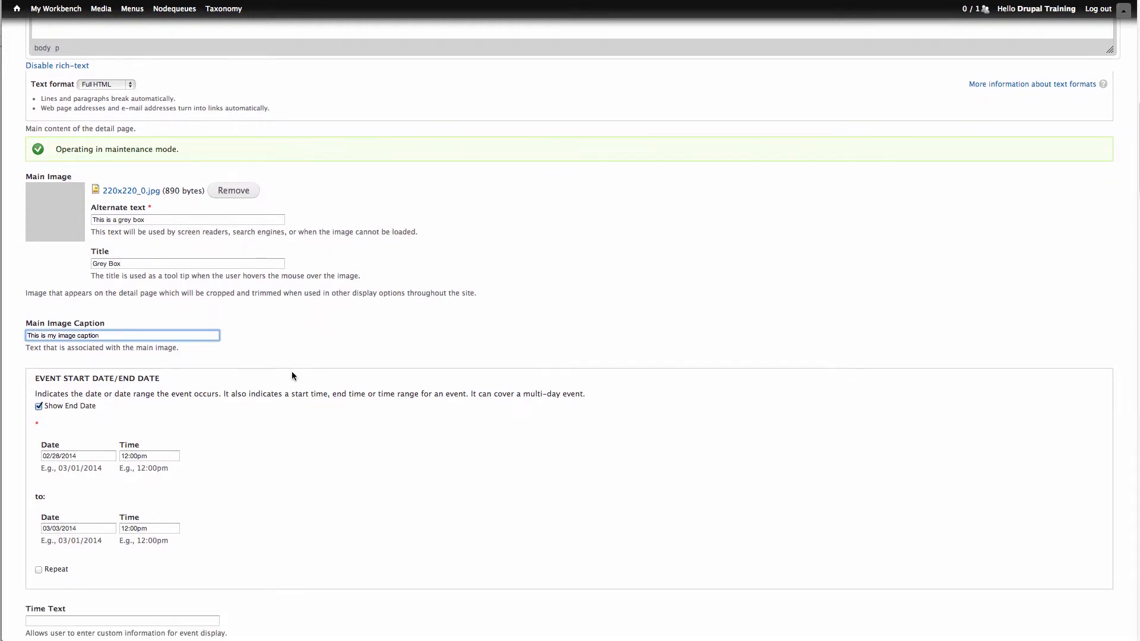
scroll(283, 375, "down", 4)
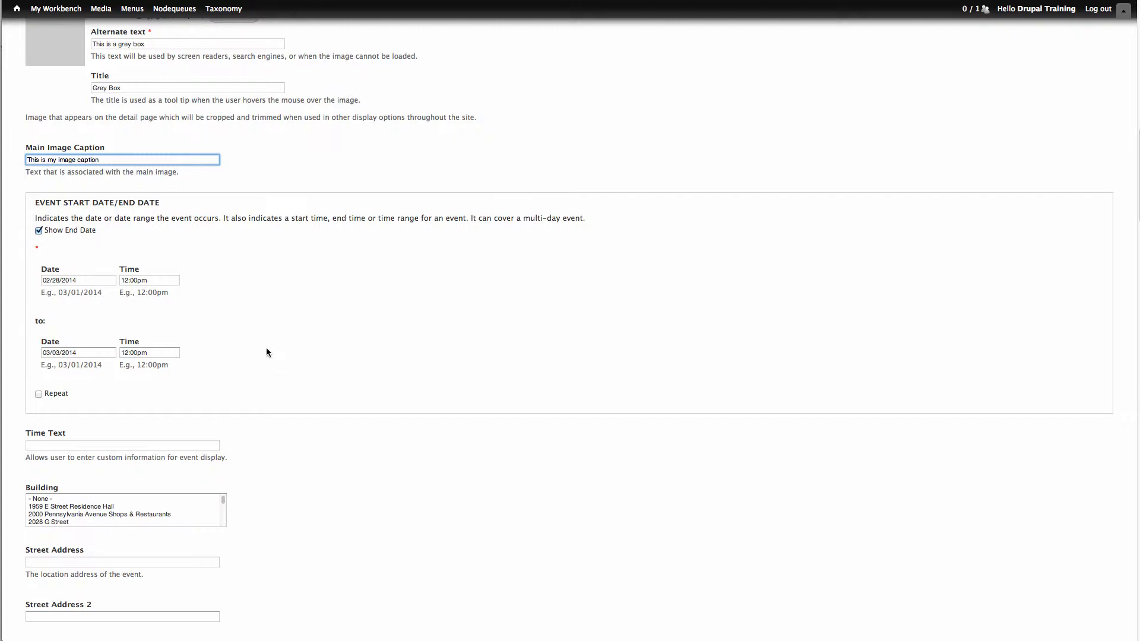
left_click(39, 230)
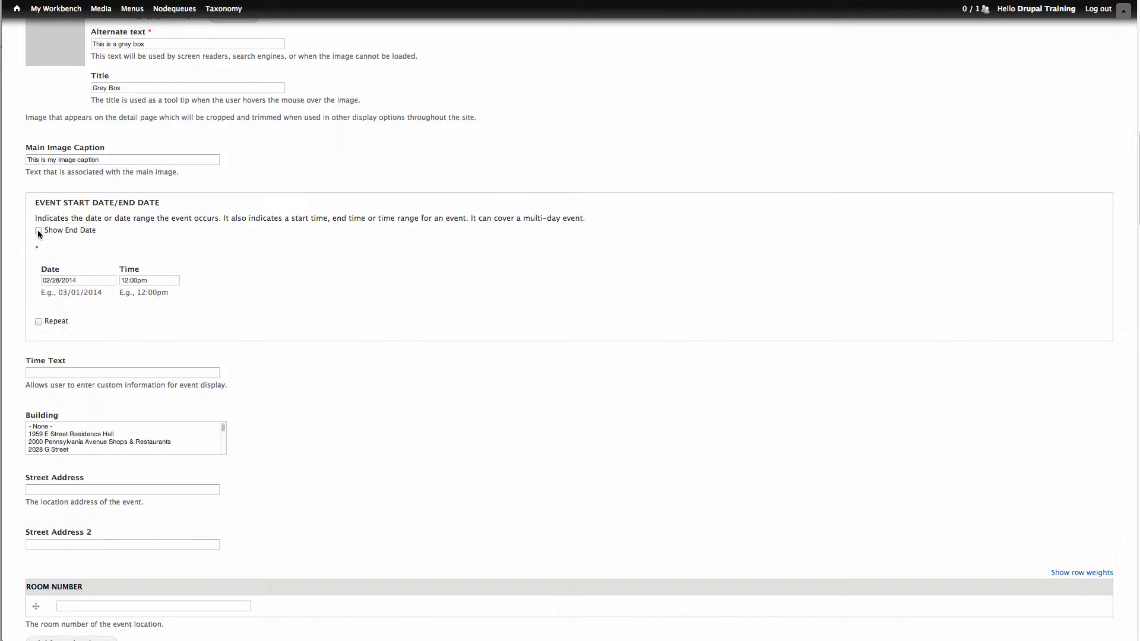
left_click(39, 231)
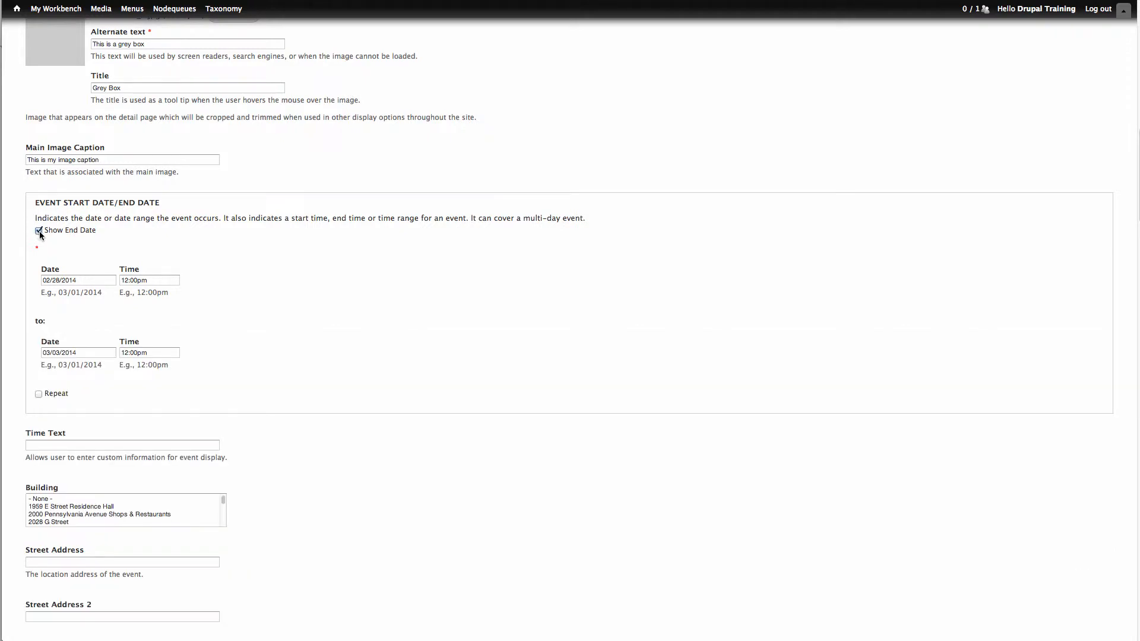
- Set the event's start date to 03/15/2014
left_click(85, 280)
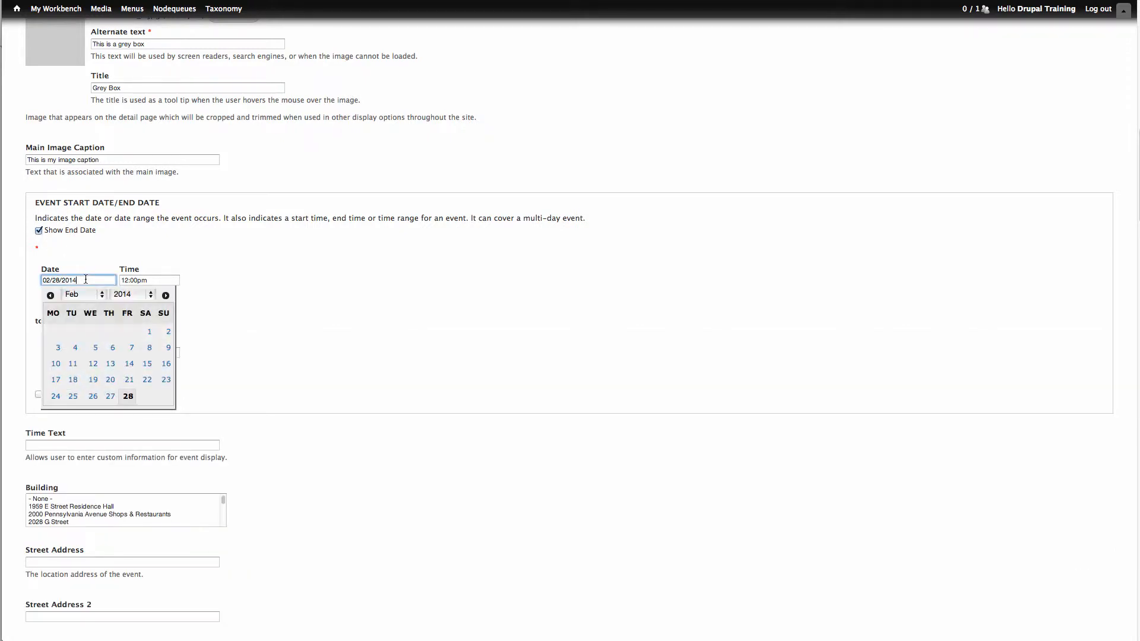
left_click(166, 296)
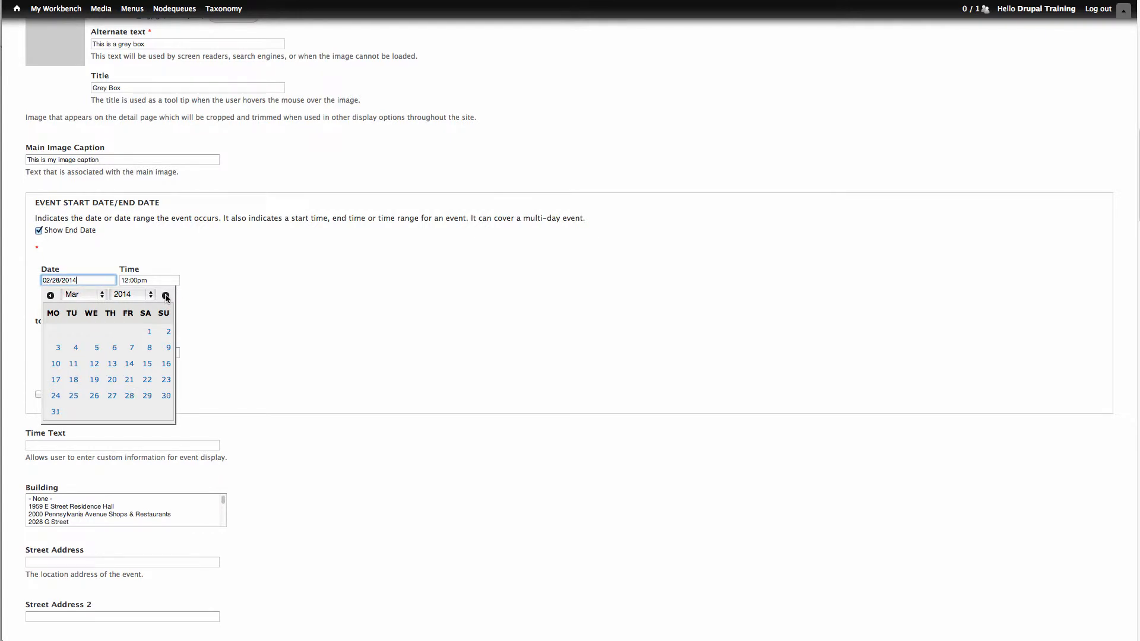
left_click(149, 294)
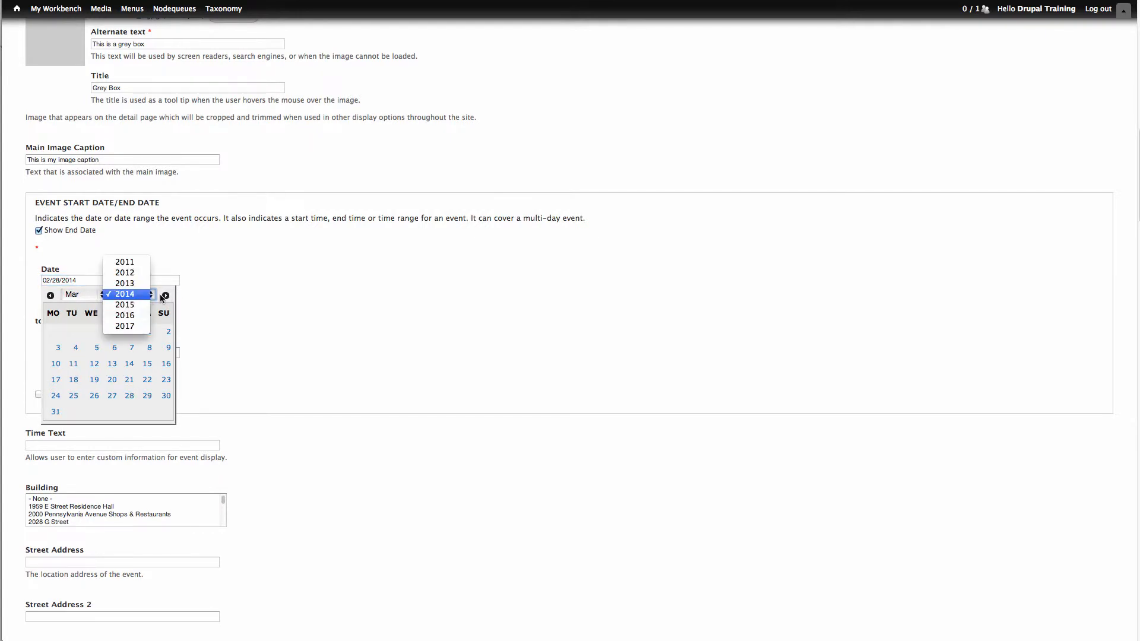
left_click(161, 297)
left_click(98, 295)
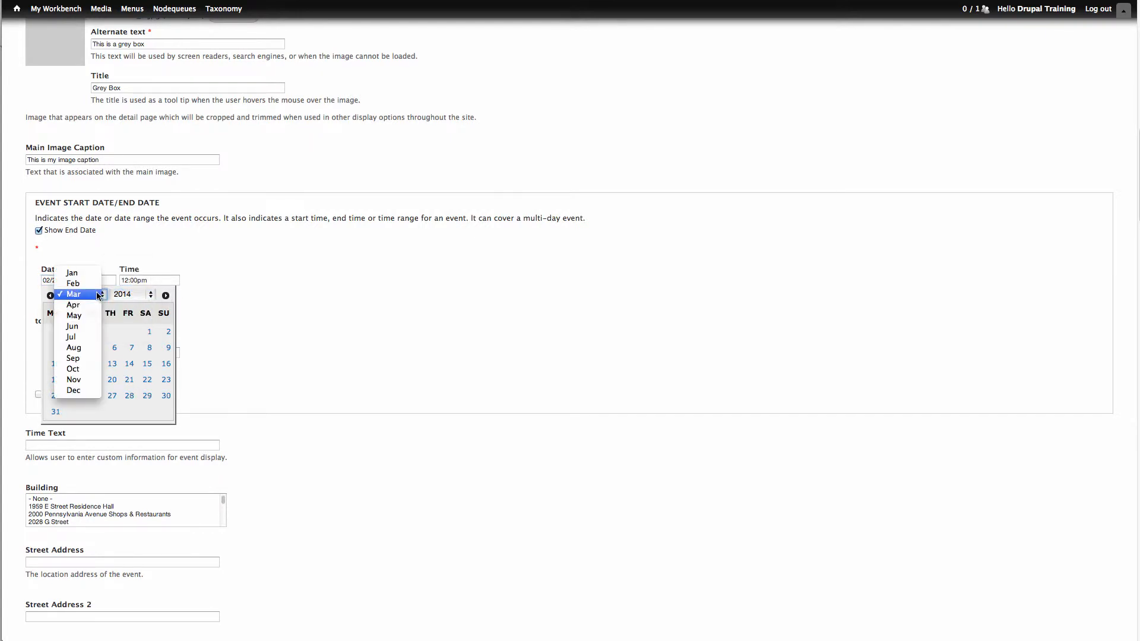
left_click(98, 295)
left_click(147, 364)
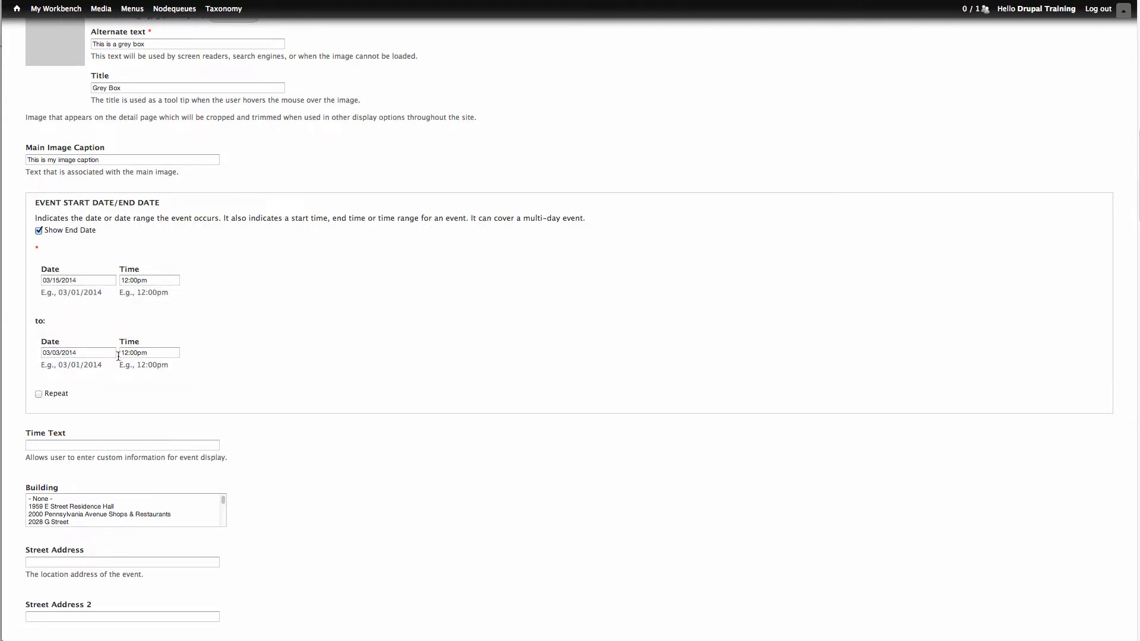
- Set the event's end date to 03/15/2014 and its end time to 01:00pm
left_click(111, 354)
left_click(150, 435)
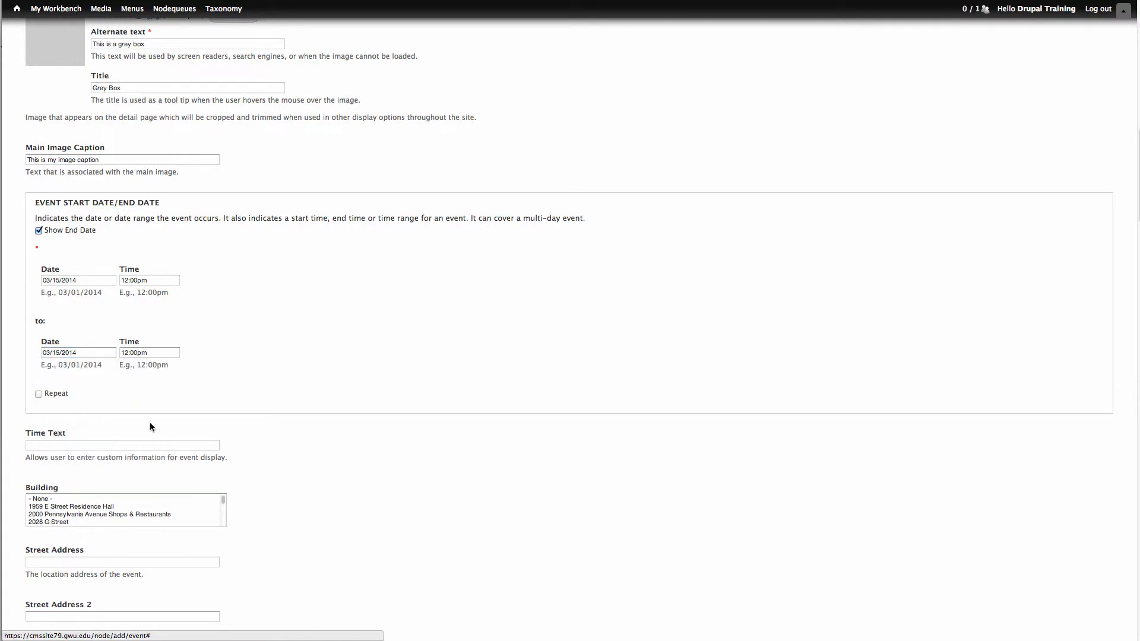
left_click(128, 352)
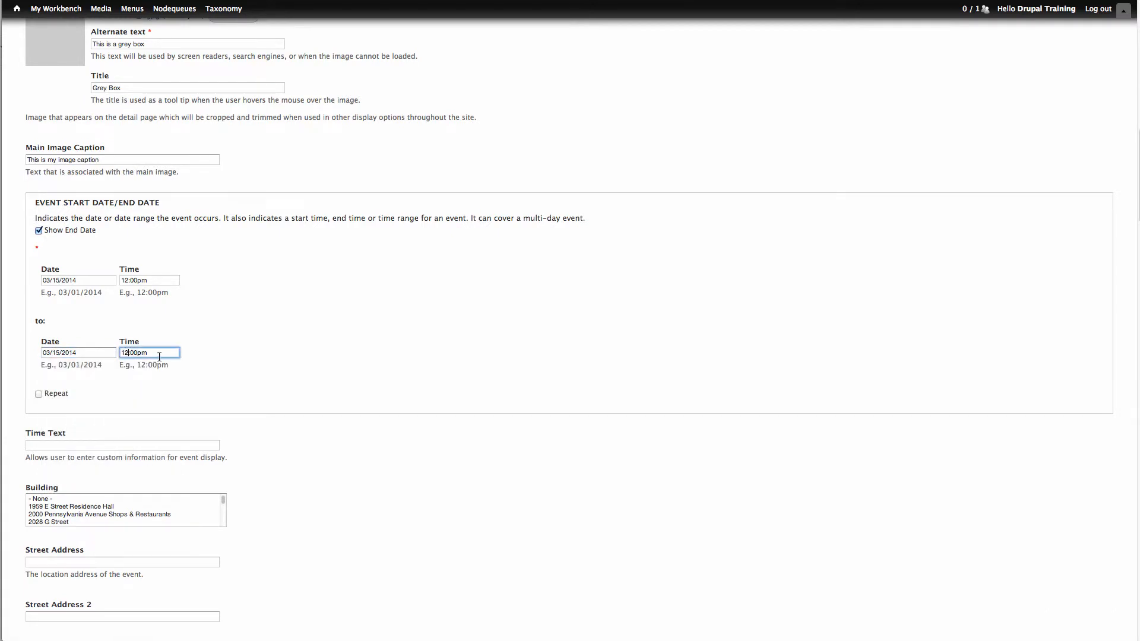
key("shift+Left")
key("shift+Left")
left_click(194, 363)
- Try turning on repetition for the event, examine the repeat frequency choices, and turn repetition off again
scroll(227, 368, "down", 1)
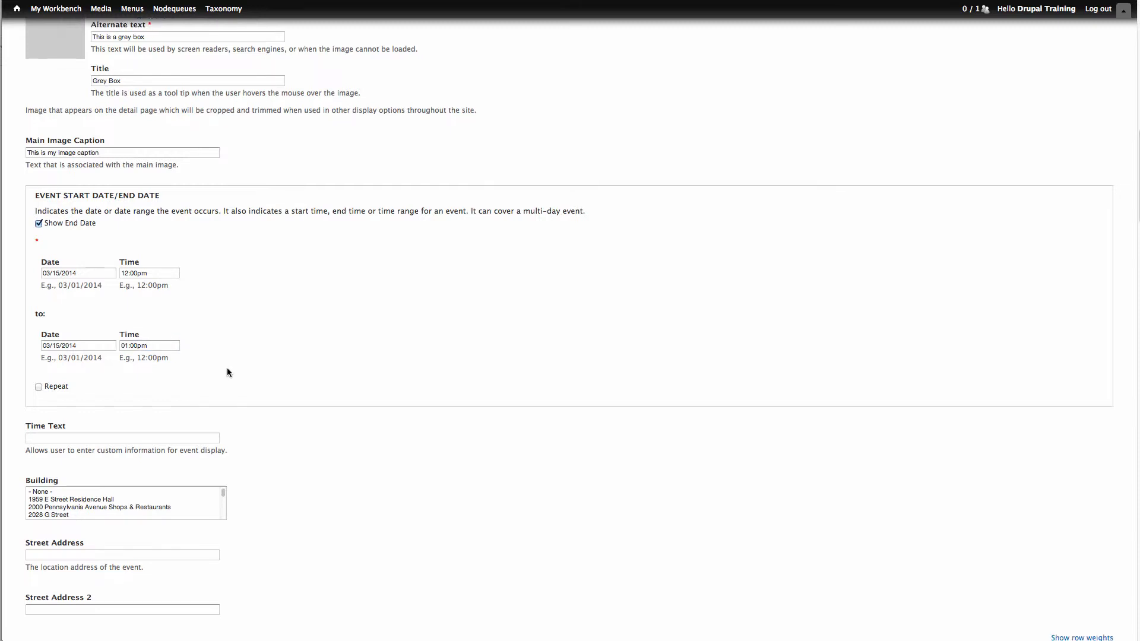
scroll(226, 369, "down", 3)
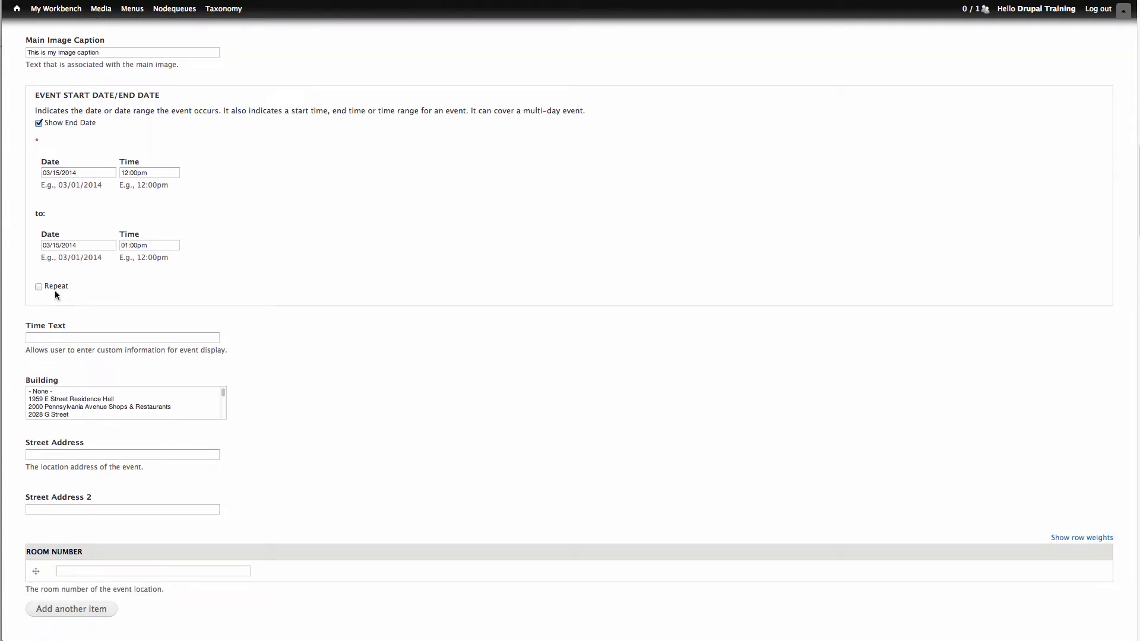
left_click(38, 286)
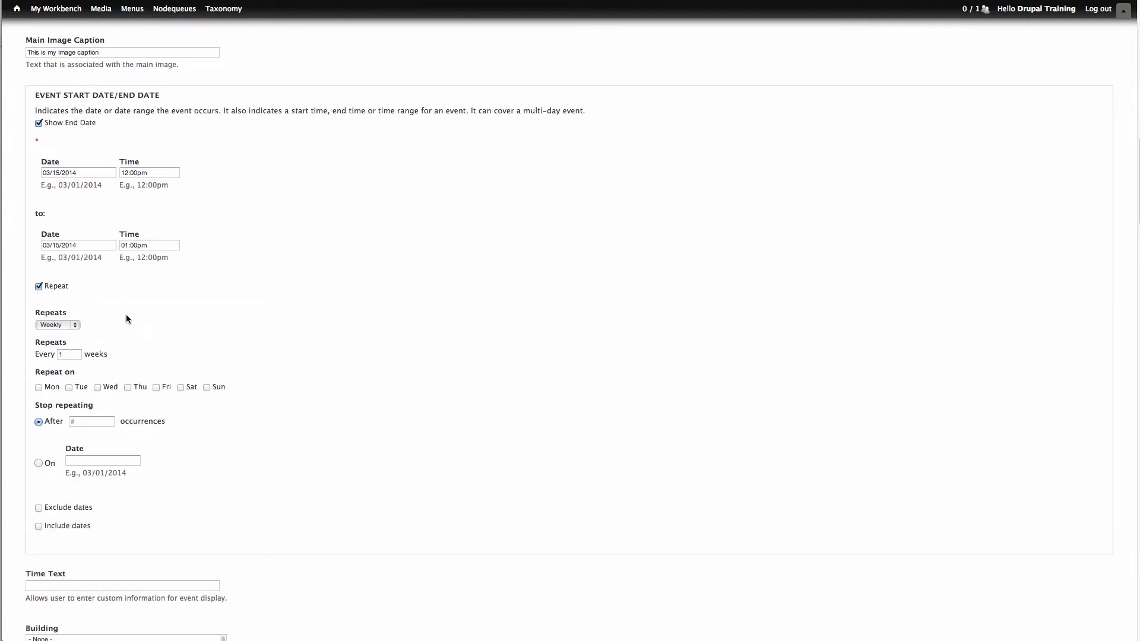
left_click(76, 325)
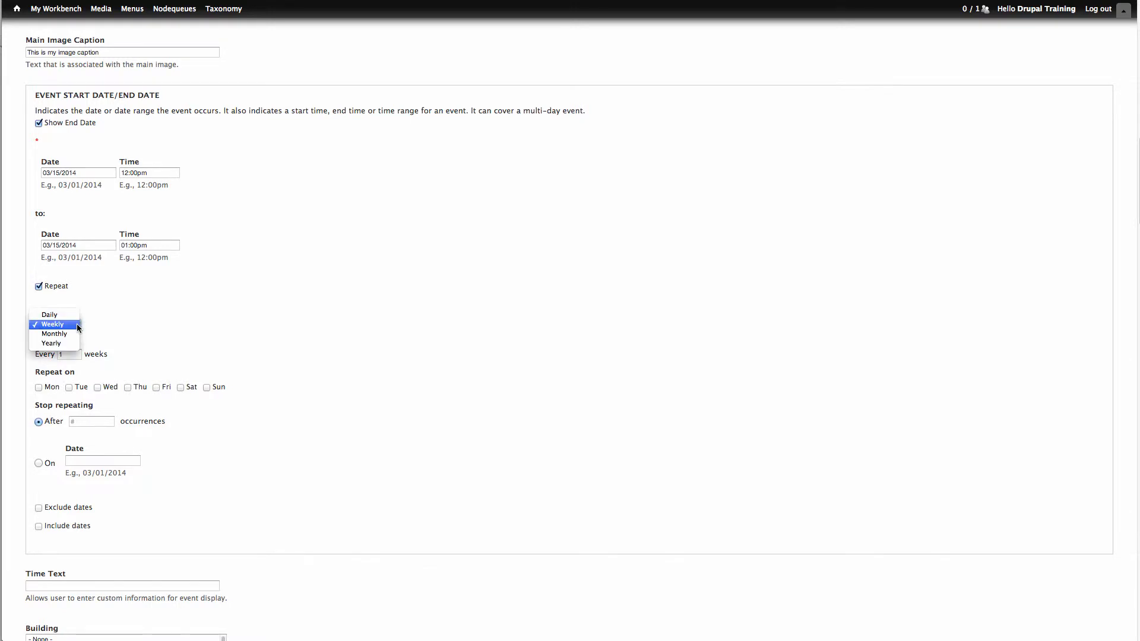
left_click(111, 331)
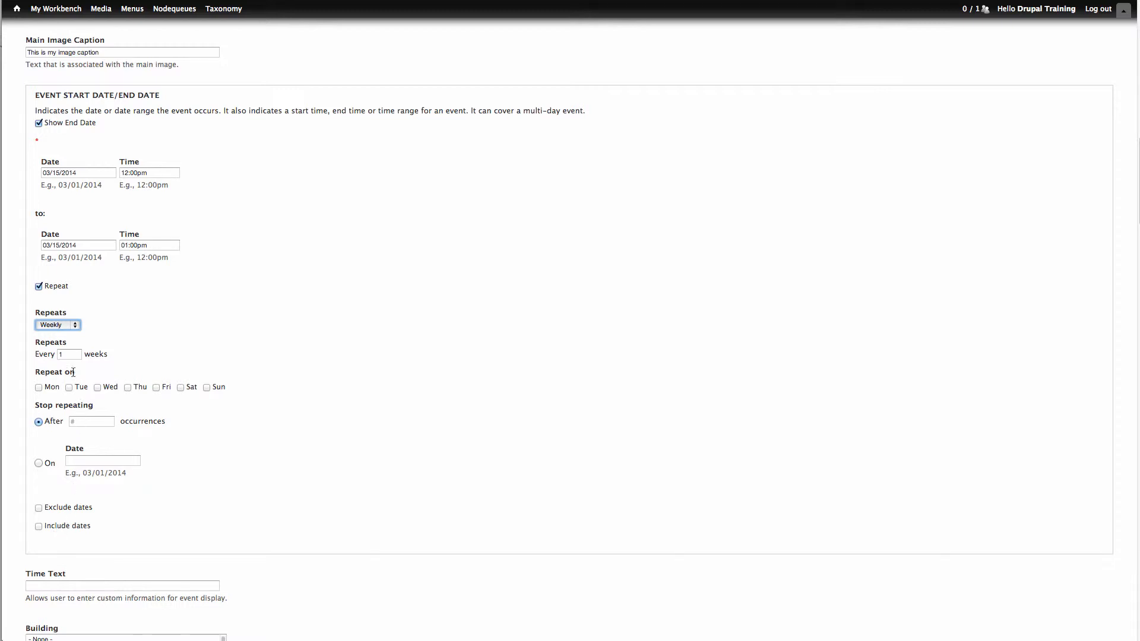
left_click(39, 286)
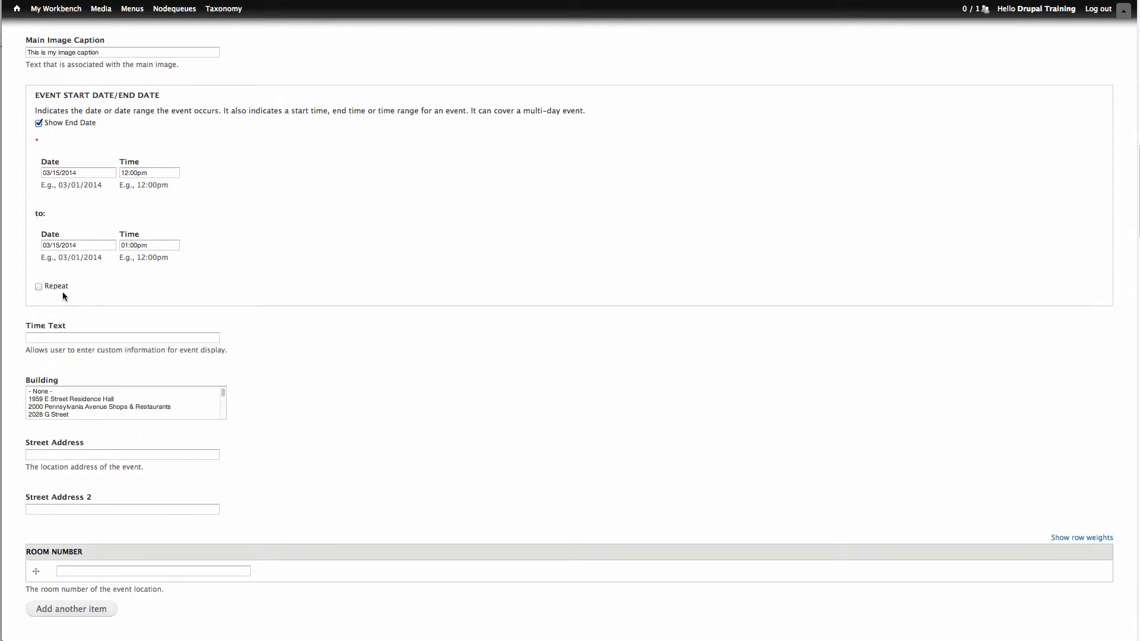
- Enter "High Noon" as the event's time text
left_click(59, 336)
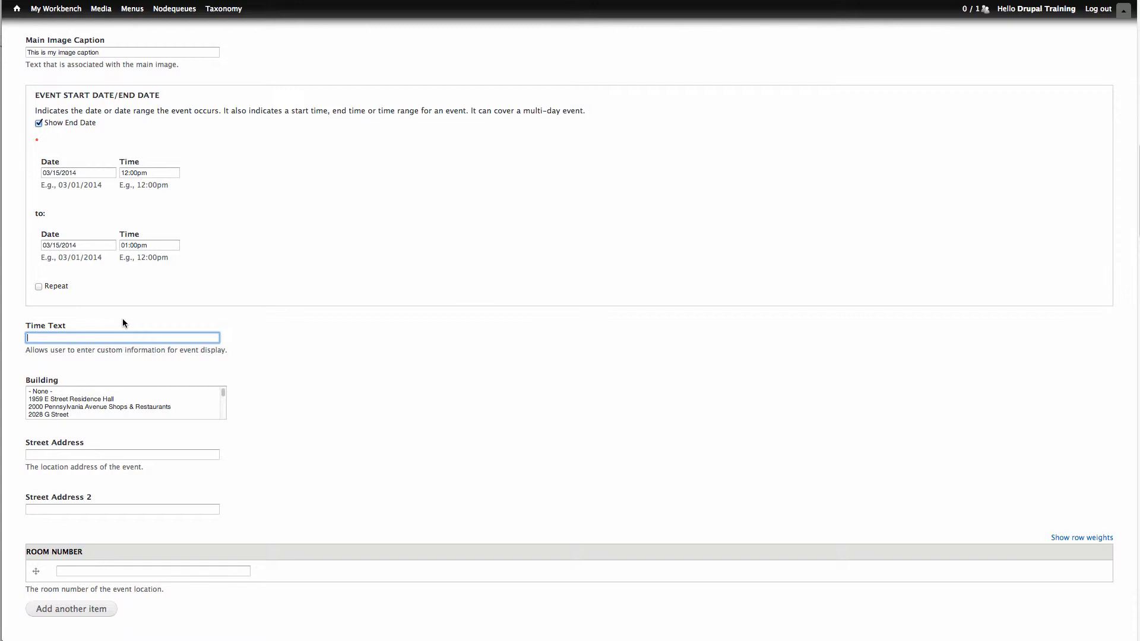
type("High Noon")
key("Tab")
- Choose Charles E. Smith Center as the event's building
scroll(301, 379, "down", 5)
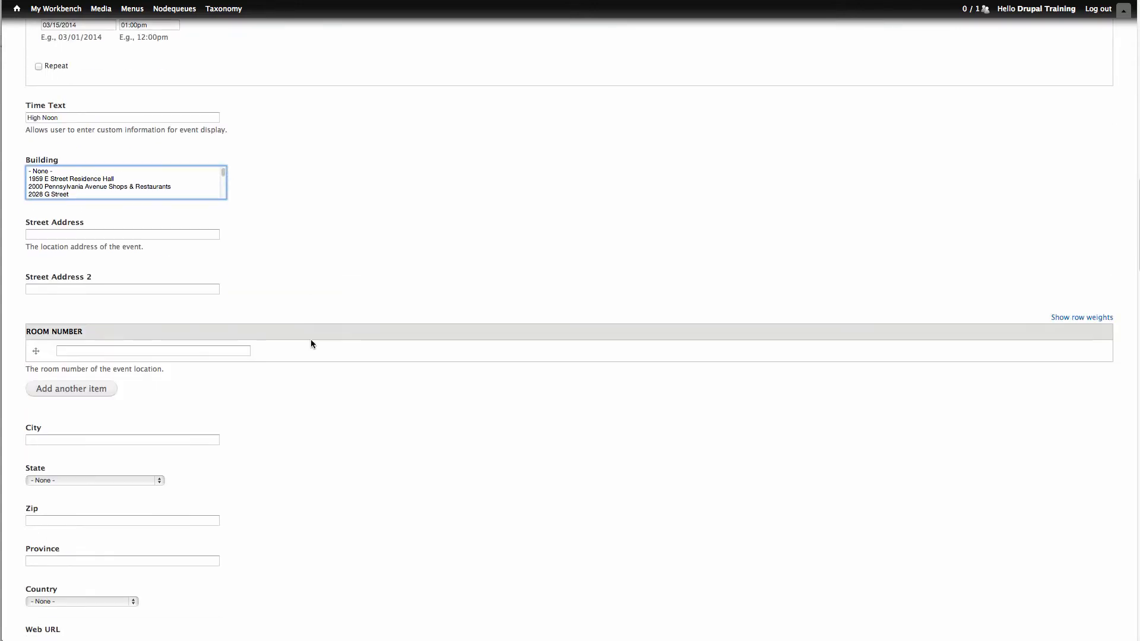
scroll(311, 343, "down", 1)
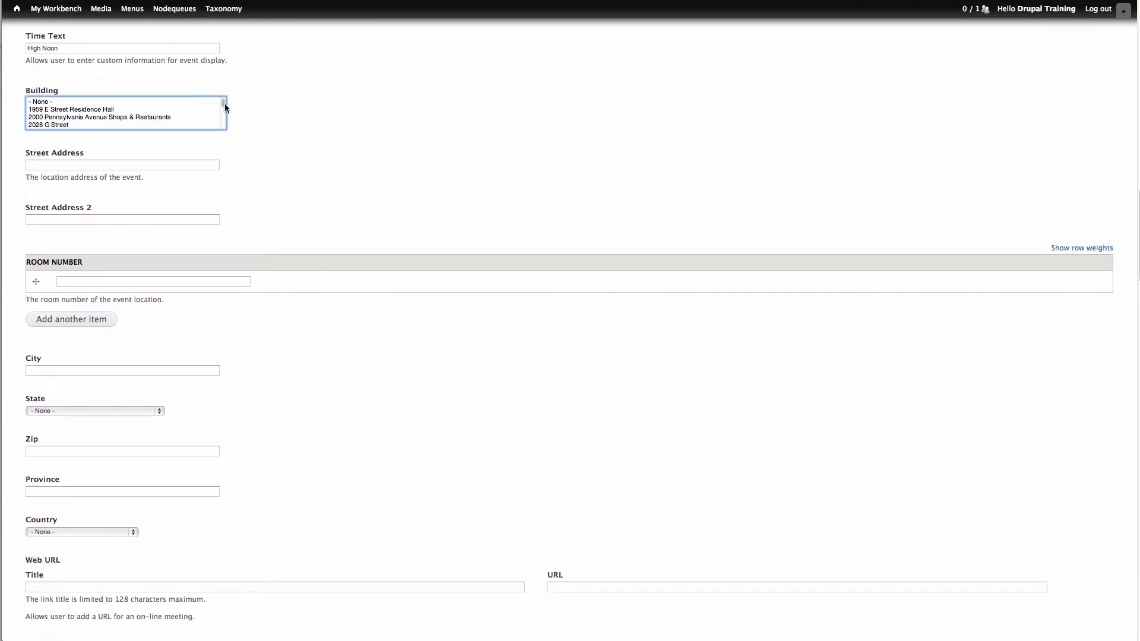
key("c")
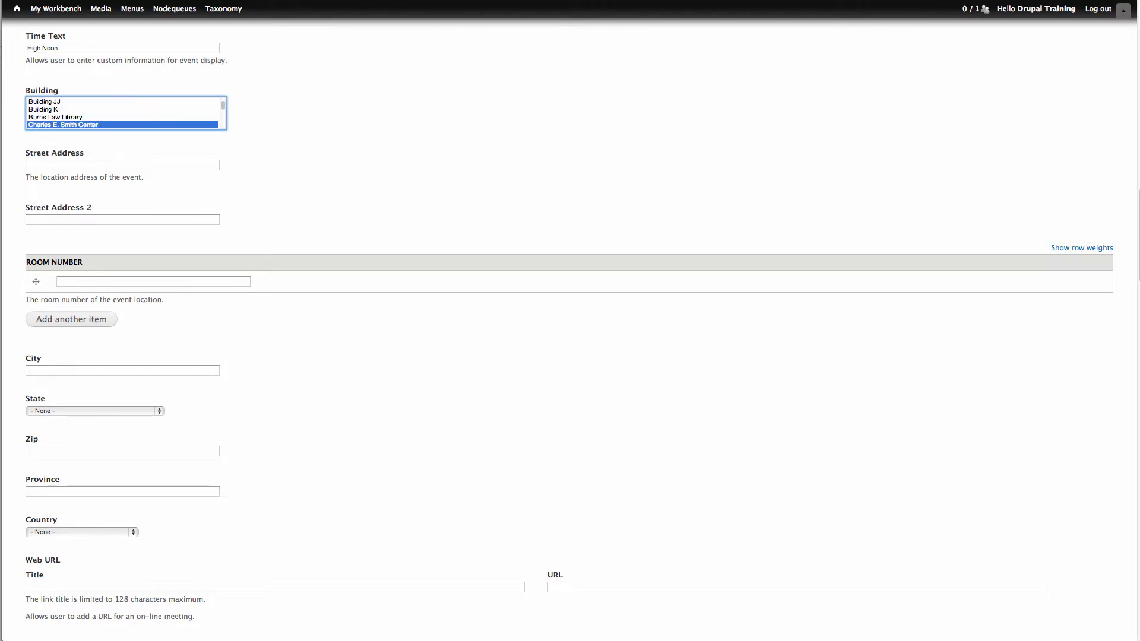
scroll(119, 113, "down", 1)
- Fill in both street address lines of the event location and enter "Room 314" as the room number
left_click(139, 164)
type("123 Any Street")
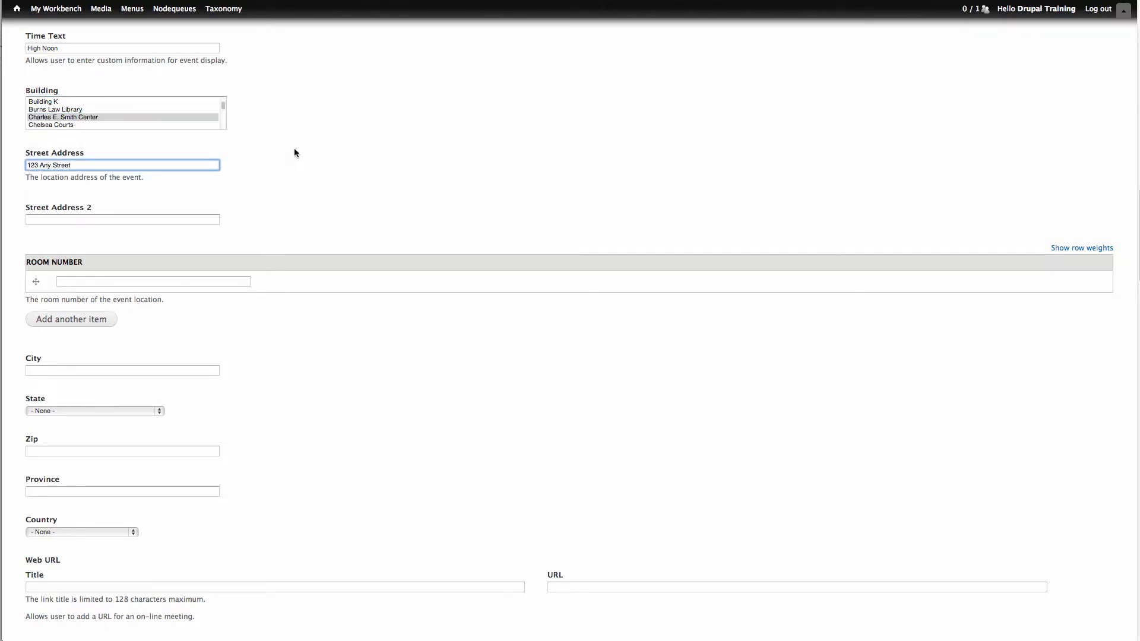
key("Tab")
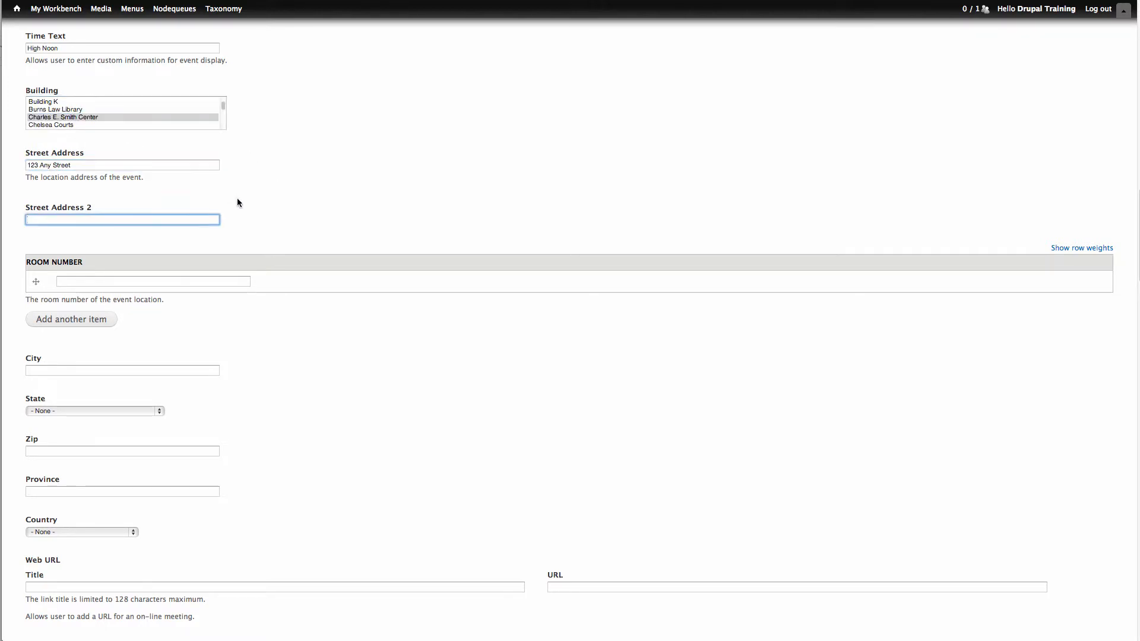
type("Street Address 2")
left_click(236, 281)
type("Room 314")
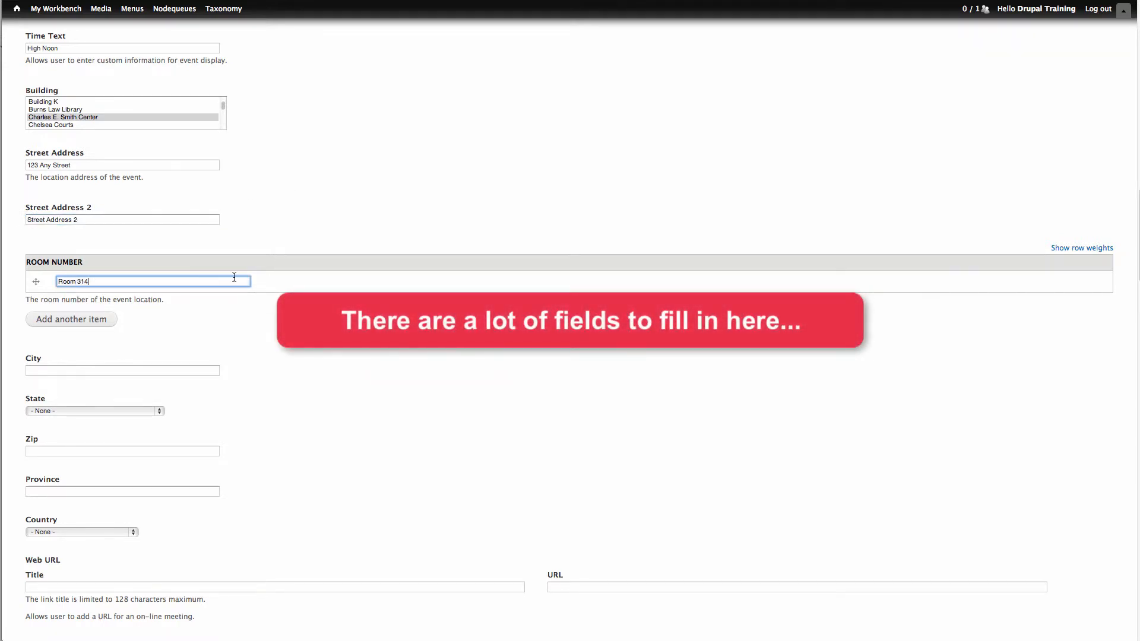
- Enter Washington as the event's city and choose District Of Columbia as the state
left_click(214, 368)
type("Washington")
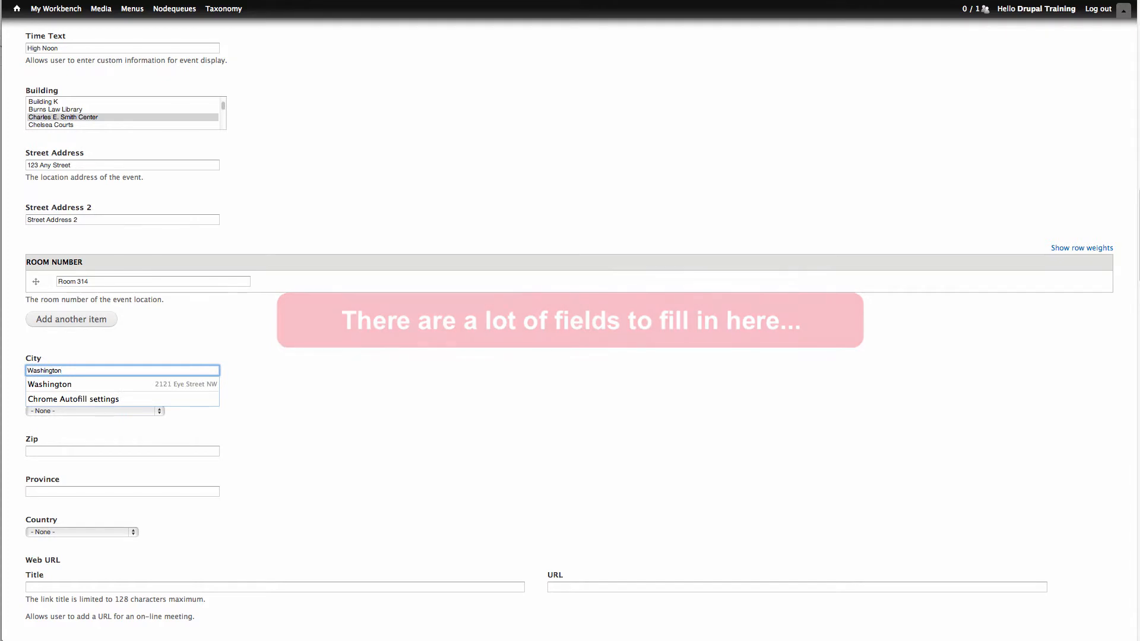
left_click(152, 408)
left_click(154, 411)
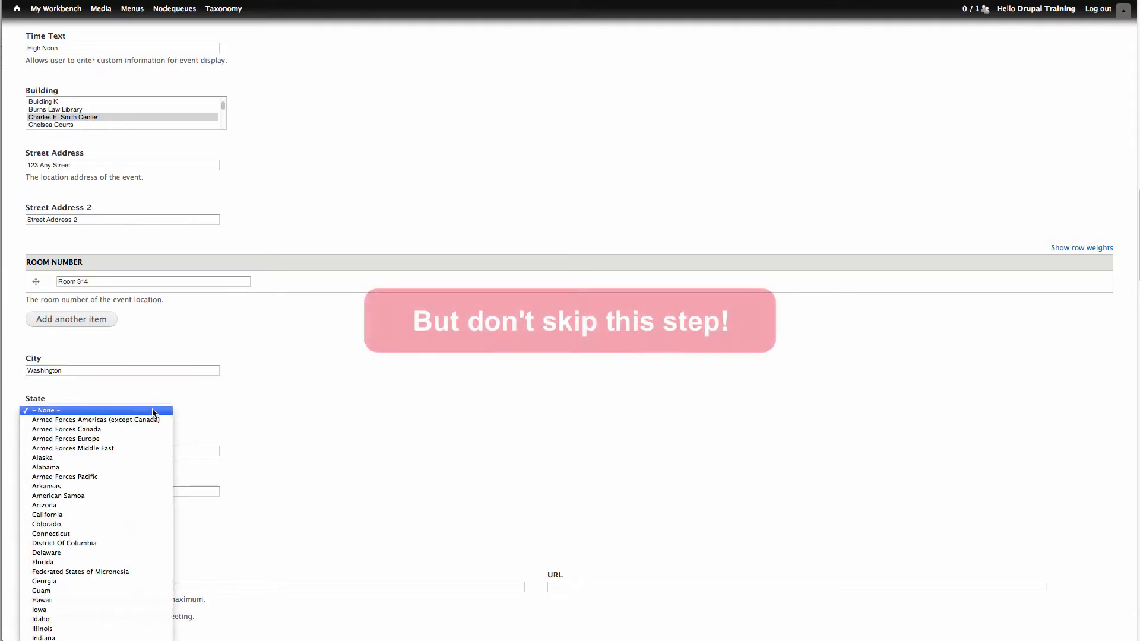
left_click(108, 542)
- Enter the event location's zip code and choose United States as the country
left_click(212, 454)
type("20052")
left_click(260, 454)
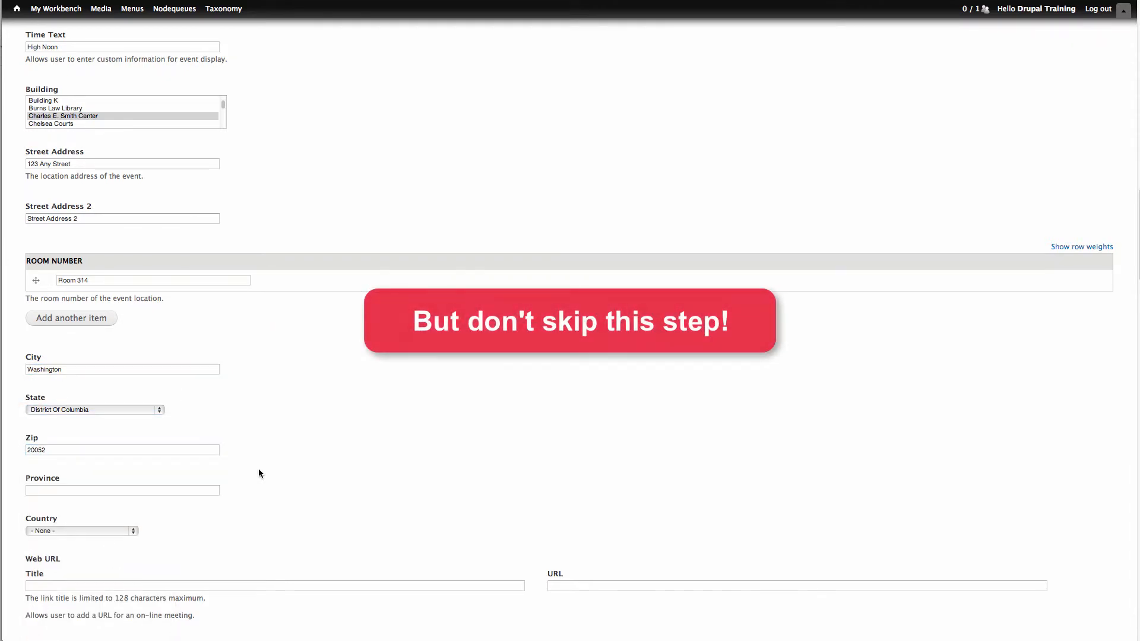
scroll(258, 468, "down", 5)
left_click(107, 285)
left_click(105, 294)
left_click(178, 339)
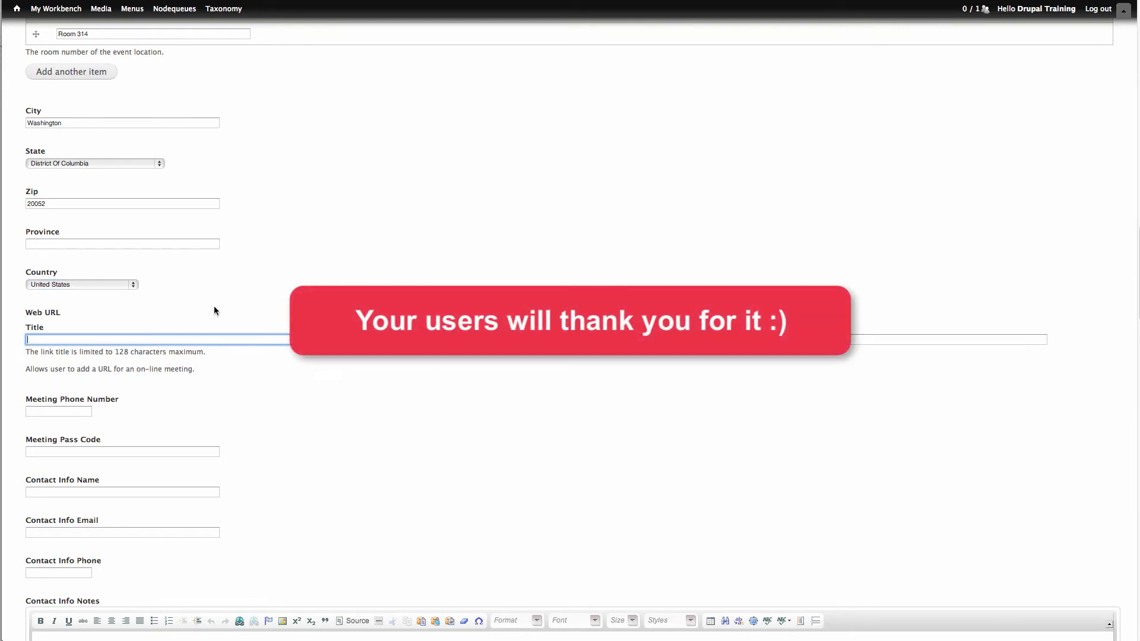
type("Google is Everywhere")
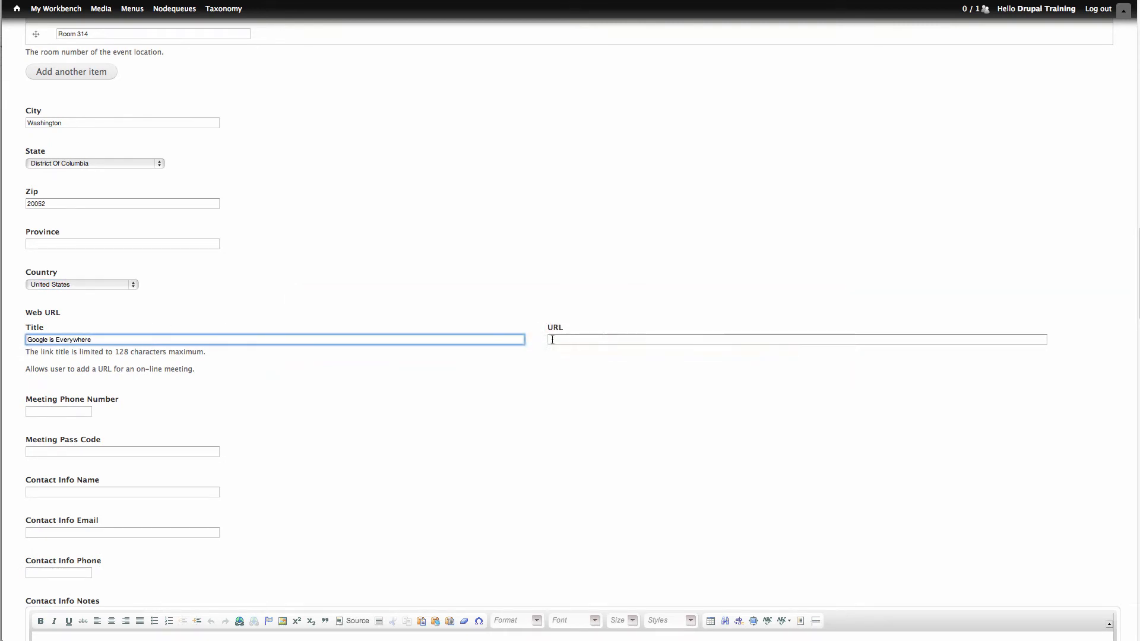
left_click(552, 340)
type("http://www.google.com")
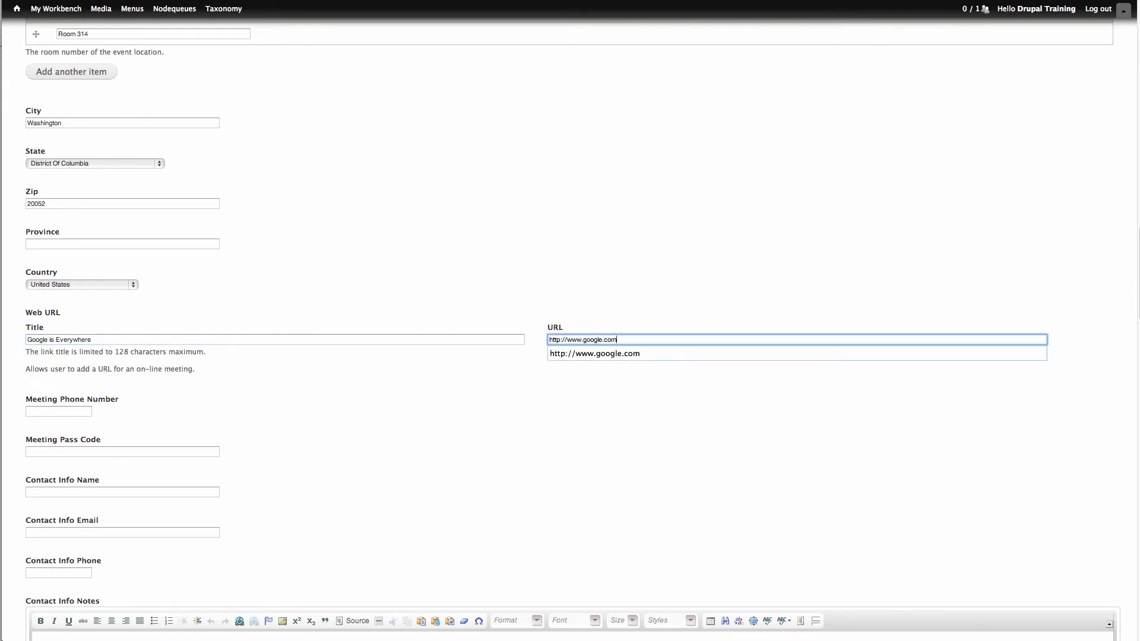
left_click(536, 368)
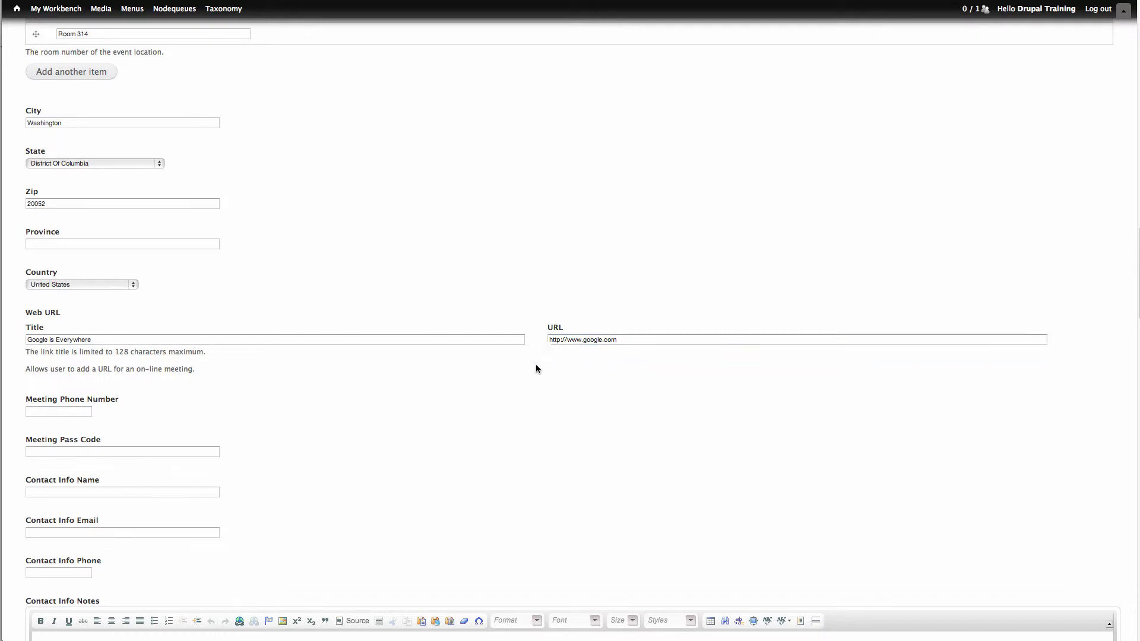
- Enter the meeting phone number and the meeting pass code
left_click(85, 407)
key("Tab")
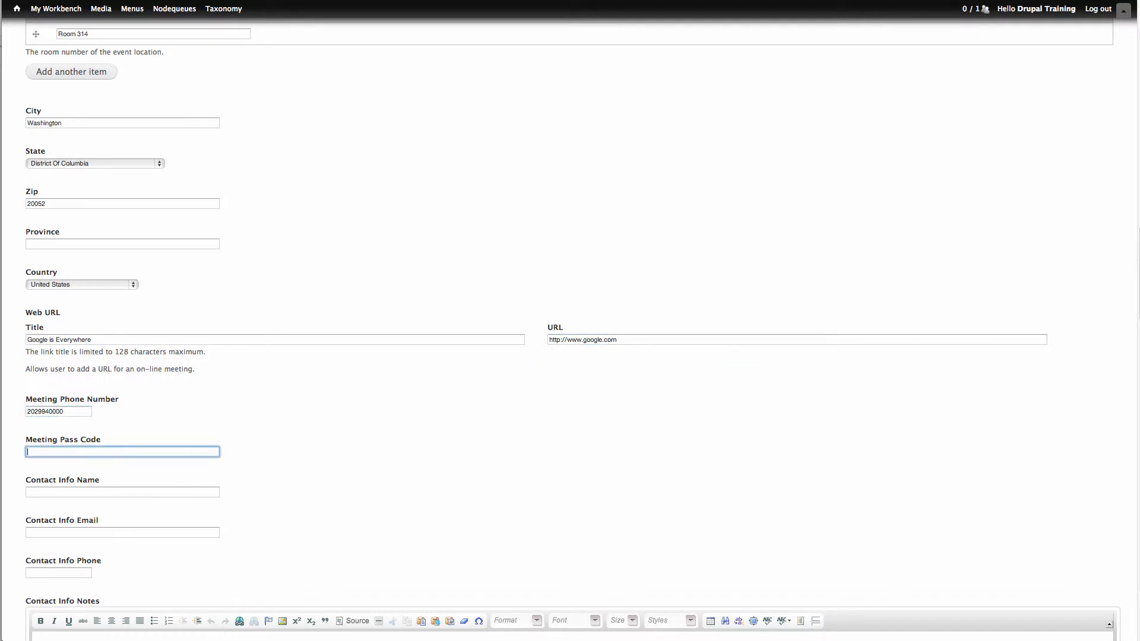
type("1234567890")
key("Tab")
- Fill in the event contact's name, e-mail address and phone number
type("John Smith")
key("Tab")
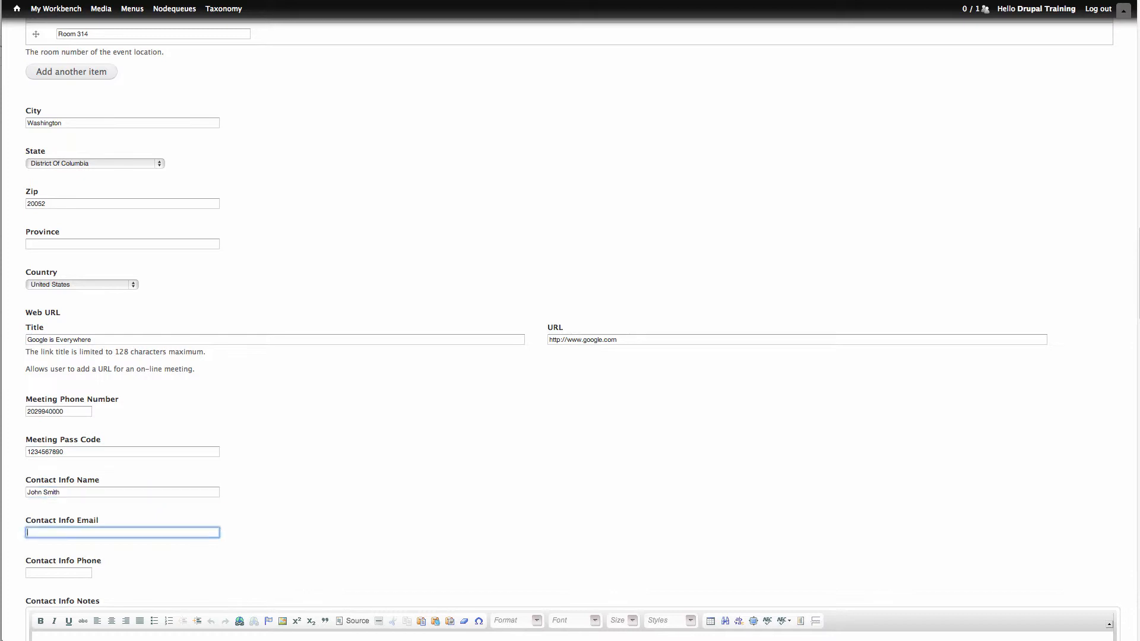
type("email@email.com")
key("Tab")
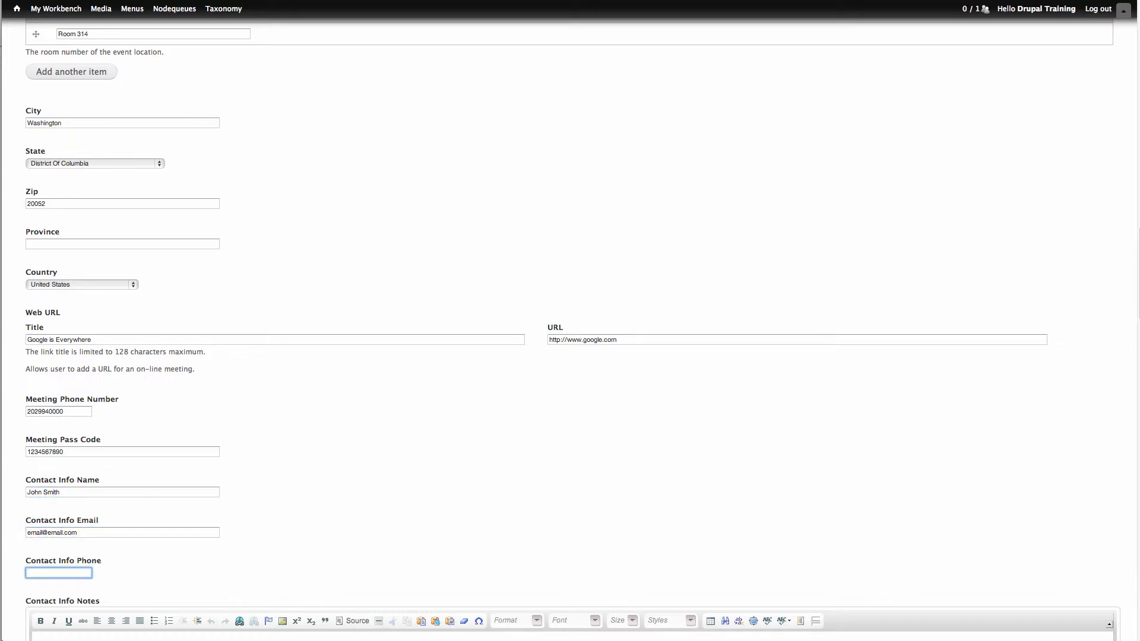
left_click(271, 455)
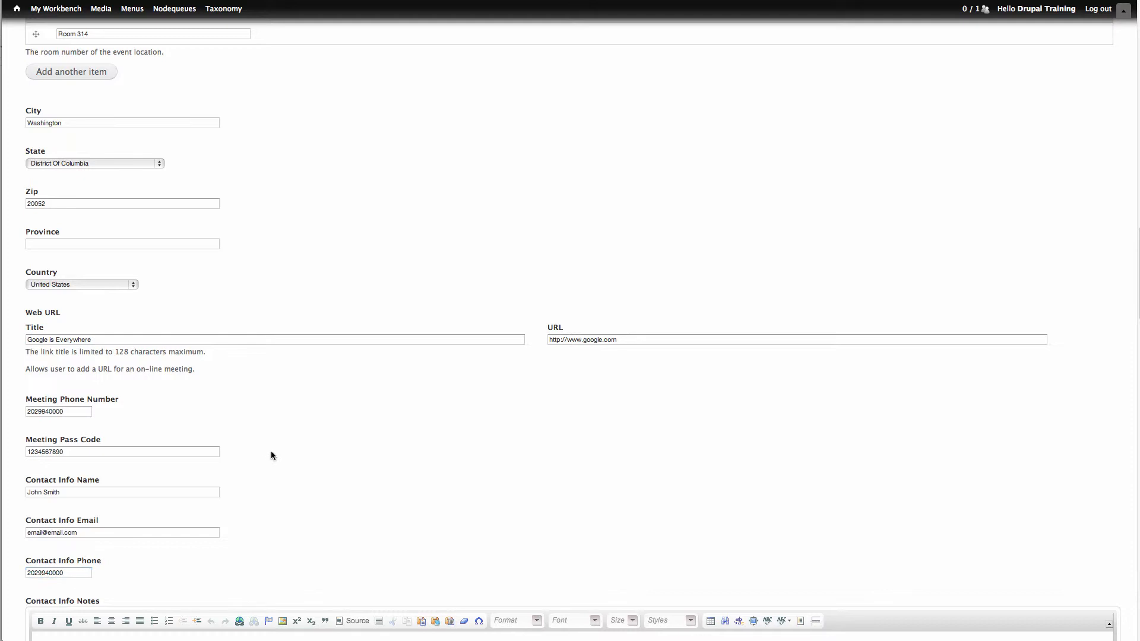
- Write a contact info note asking readers to reach the named contact for any questions, comments, or concerns about this truly awesome event
scroll(270, 453, "down", 10)
left_click(254, 369)
type("P")
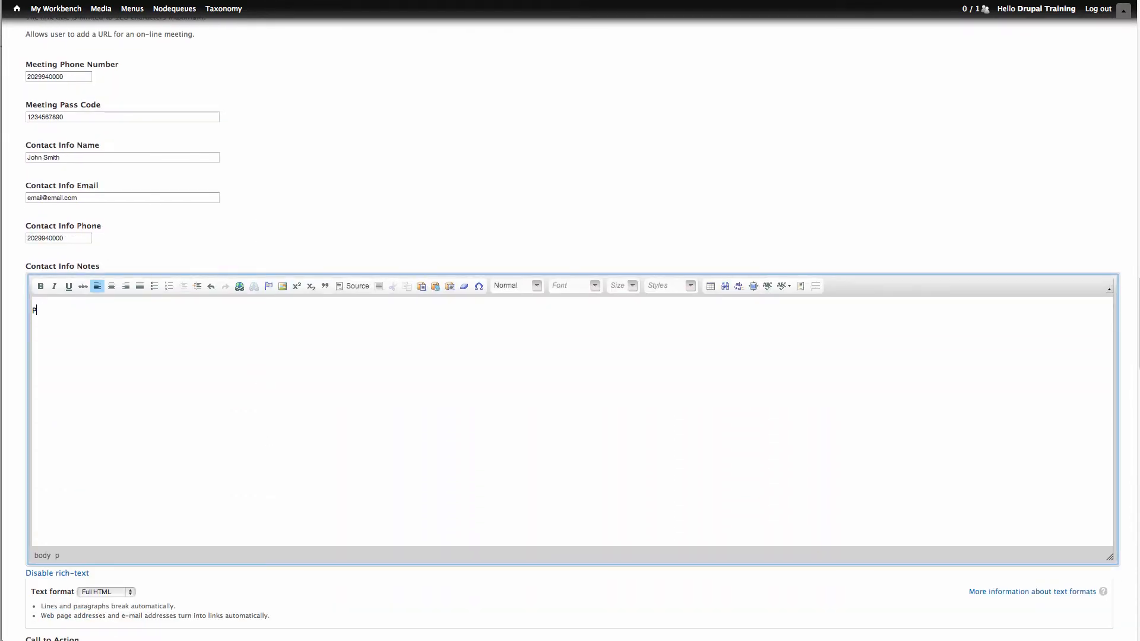
type("lease contact John for any questions, comments, or concerns about this")
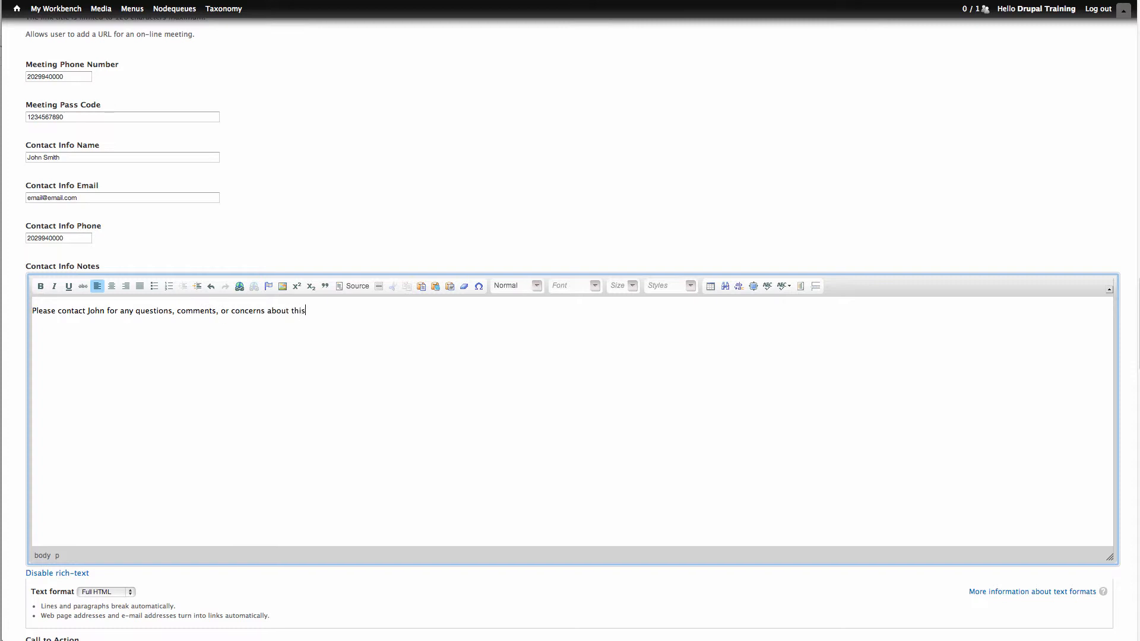
type(" truly awesome event.")
scroll(259, 372, "down", 5)
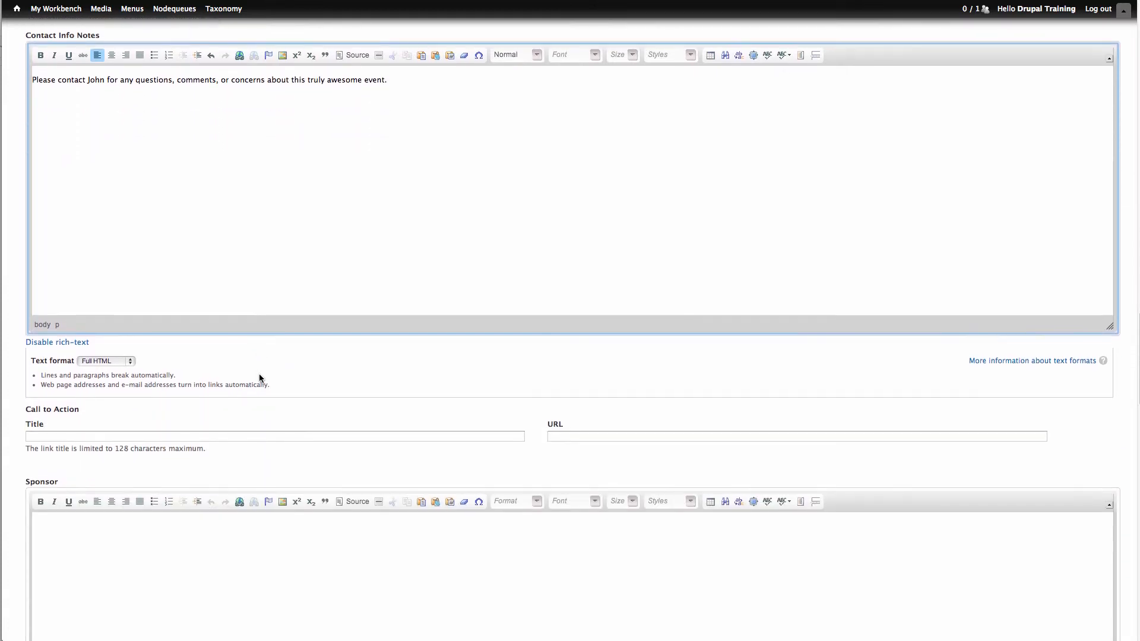
scroll(259, 378, "down", 2)
left_click(255, 359)
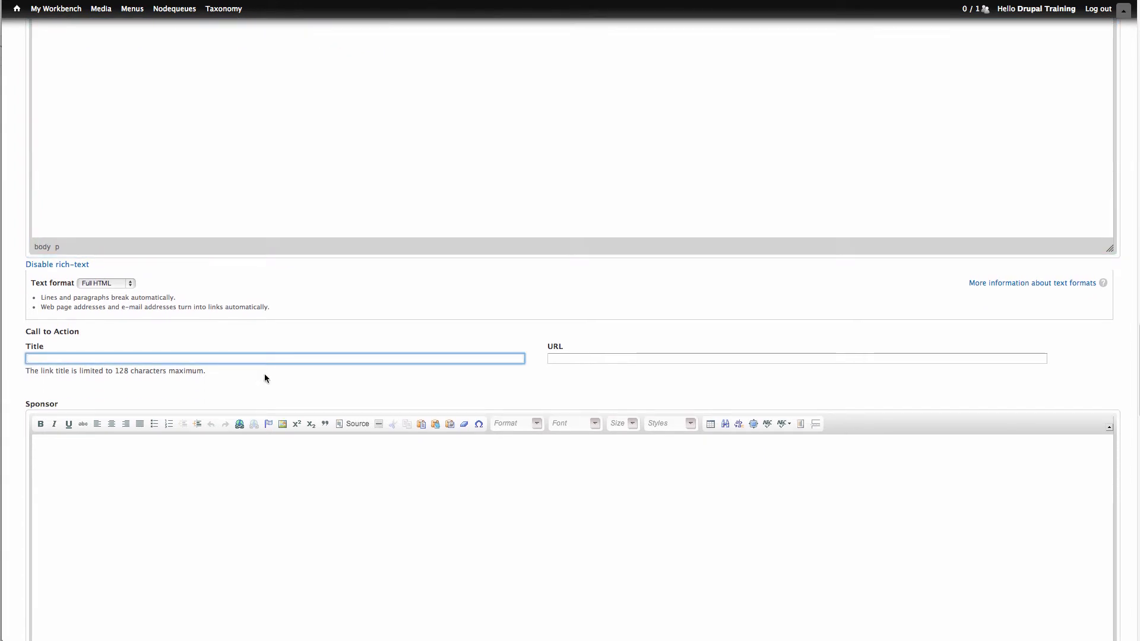
type("Learn More")
key("Tab")
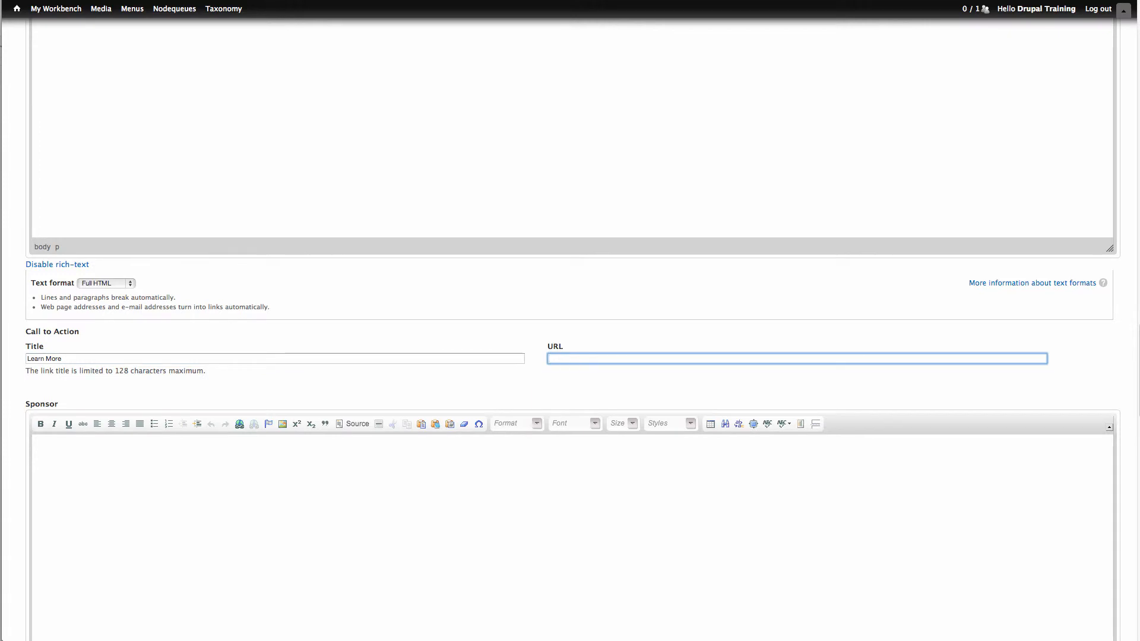
type("http://www.gwu.edu")
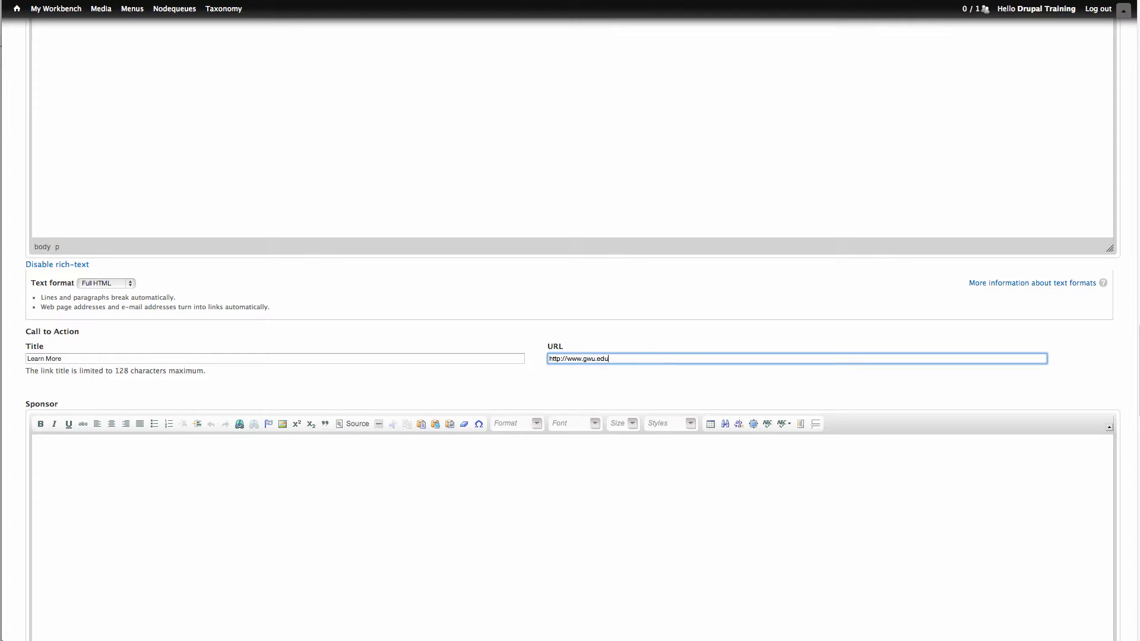
- Write the sponsor text "This event is co-sponsored by the Awesome Associate of America."
left_click(220, 444)
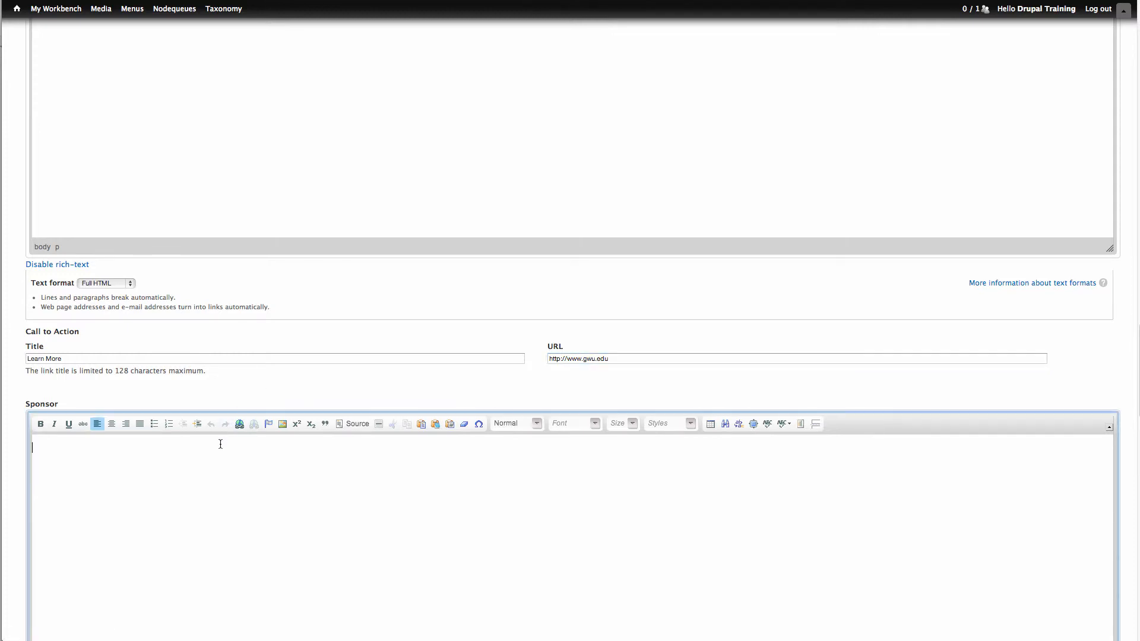
scroll(220, 444, "down", 5)
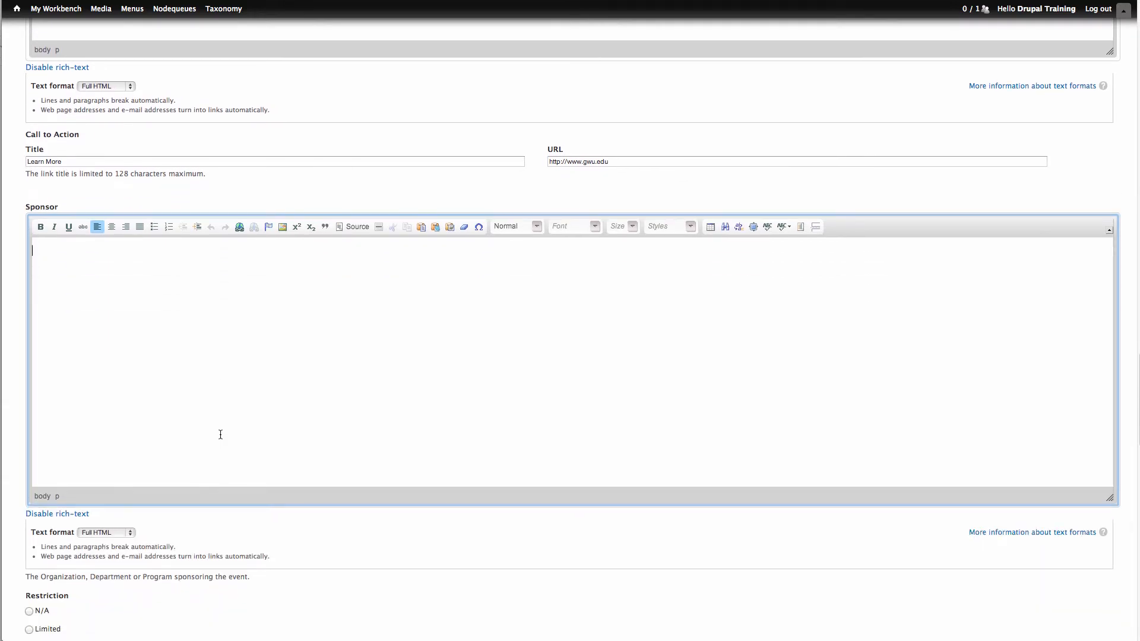
type("This event is co-sponsored by the Aweso")
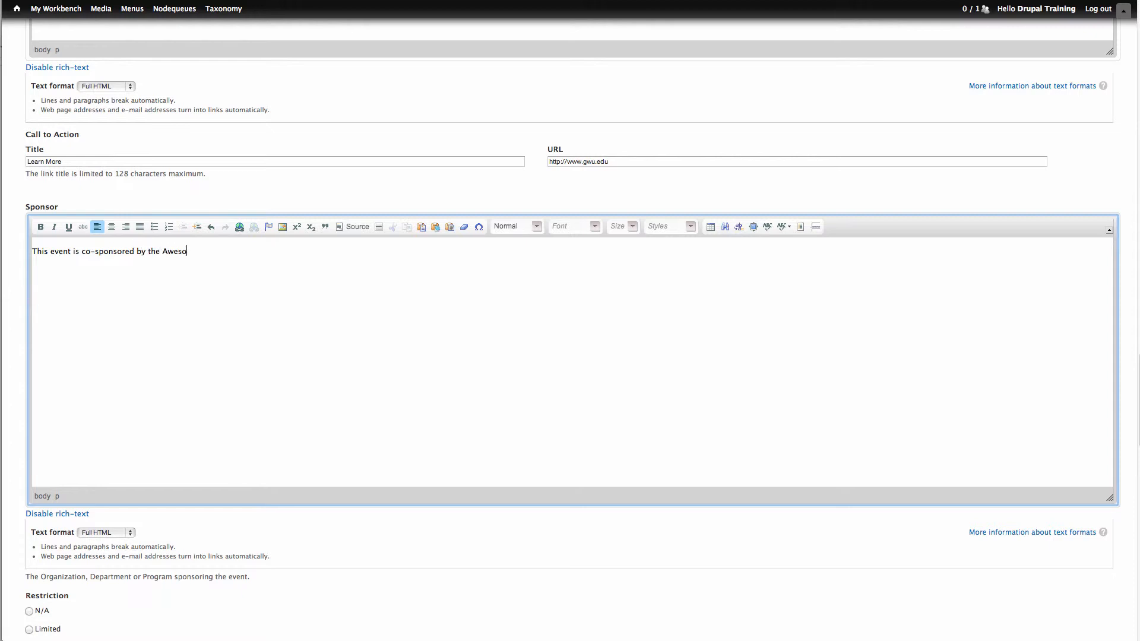
type("me Associate of America.")
- Set the event restriction to Anyone with the restriction note "This awesome event is not restricted to anyone."
scroll(220, 434, "down", 2)
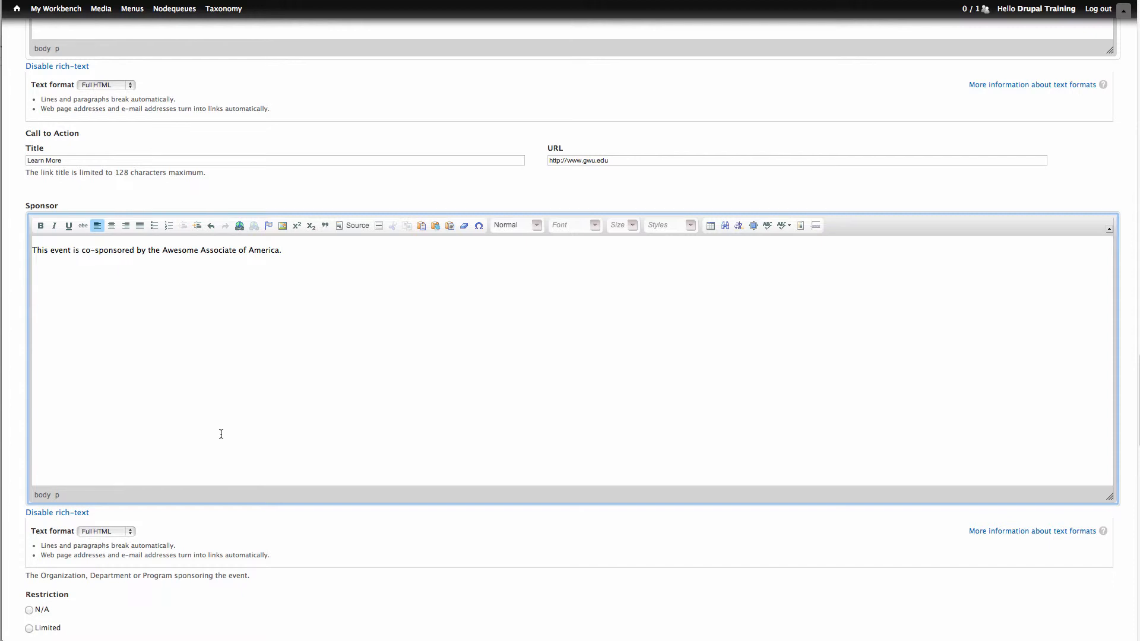
scroll(220, 434, "down", 8)
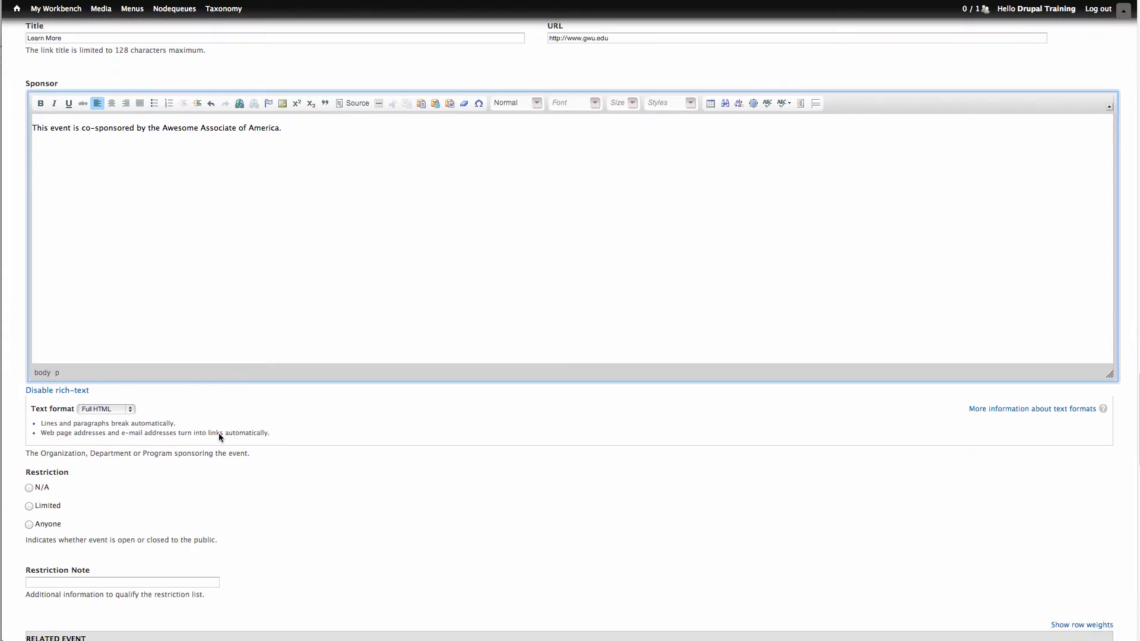
scroll(218, 434, "down", 2)
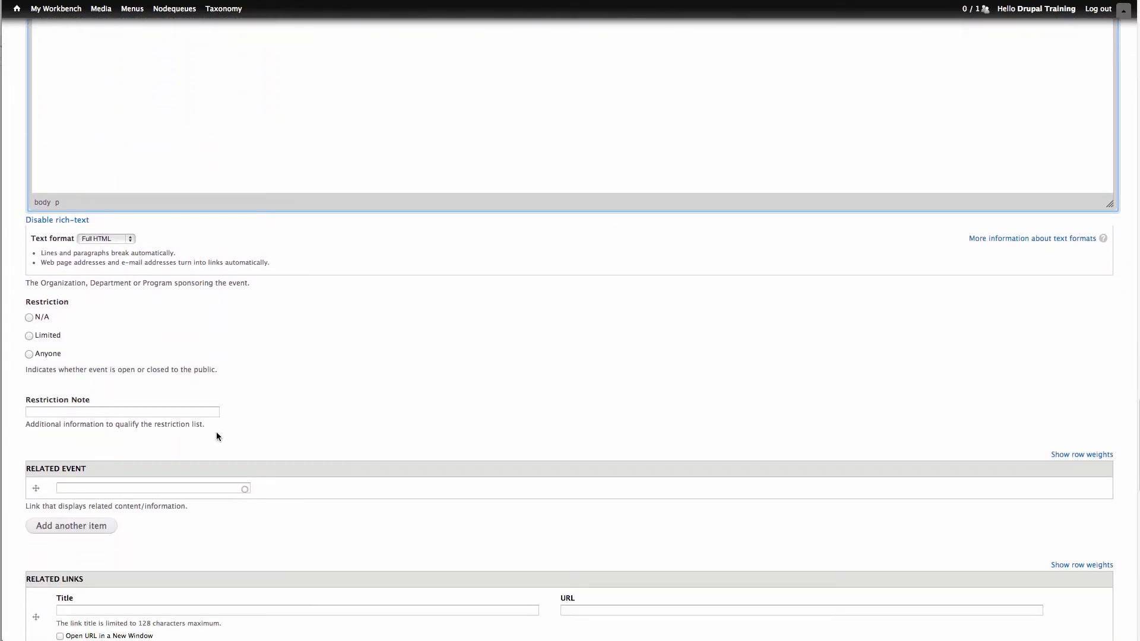
left_click(53, 354)
left_click(115, 410)
type("This aw")
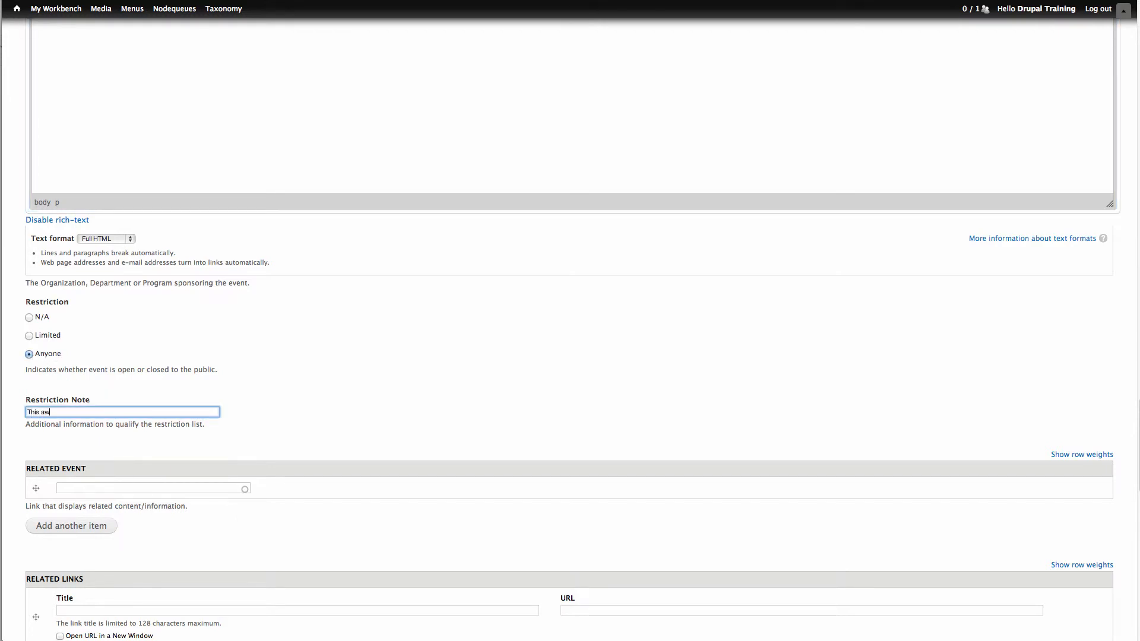
type("esome event is not restricted to anyone.")
- Search the related events for "Test" and choose Test Event [nid:102] as the related event
scroll(116, 386, "down", 5)
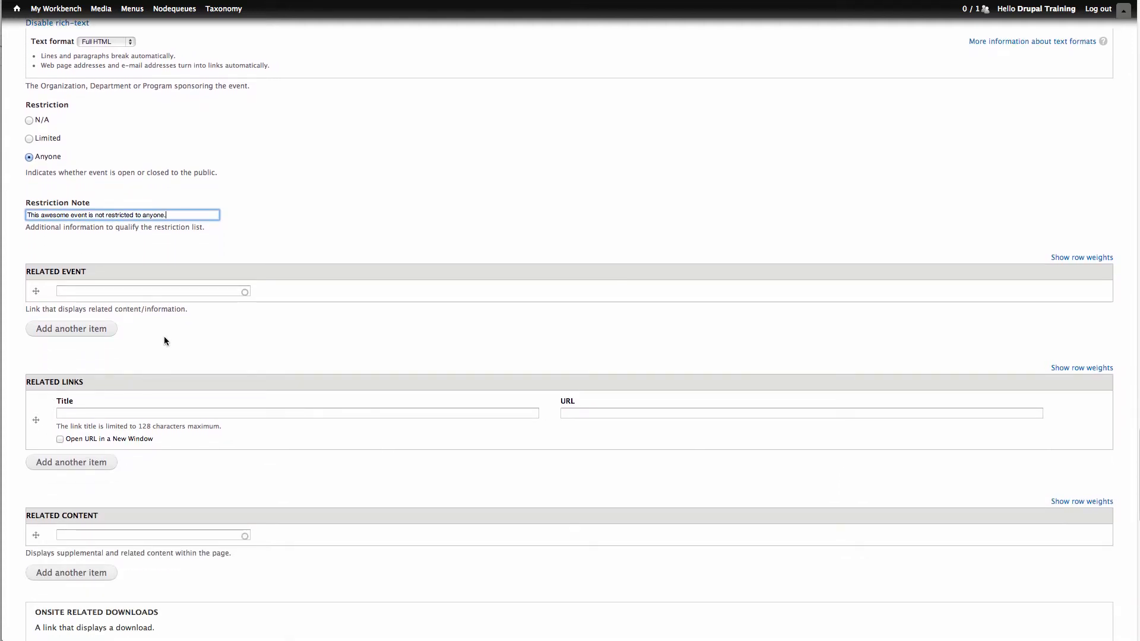
left_click(138, 291)
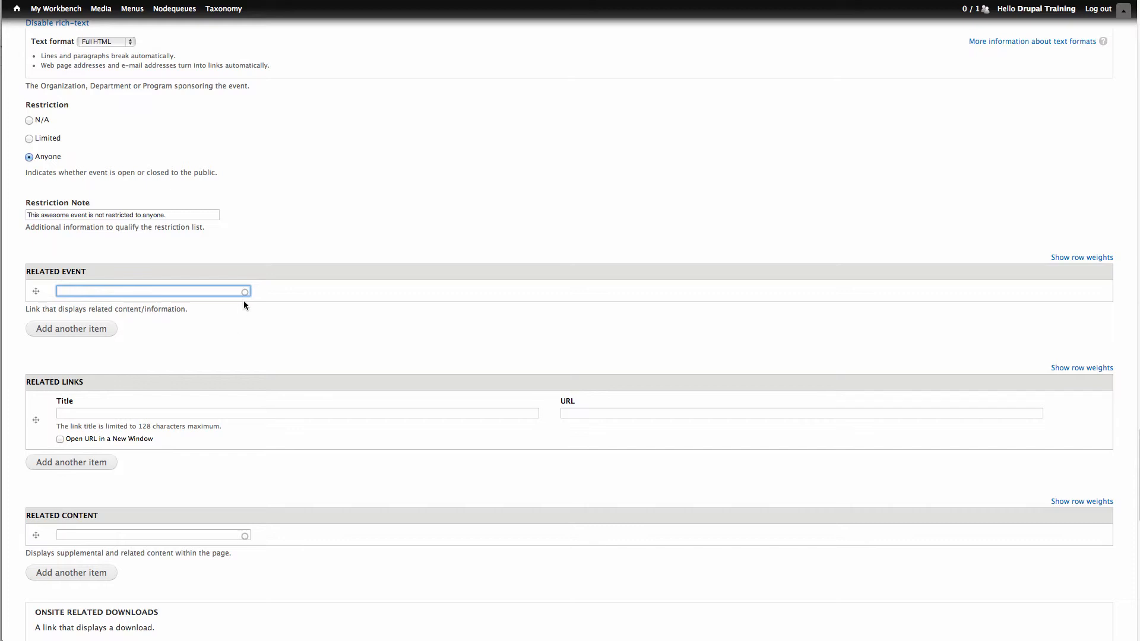
type("Test")
left_click(97, 302)
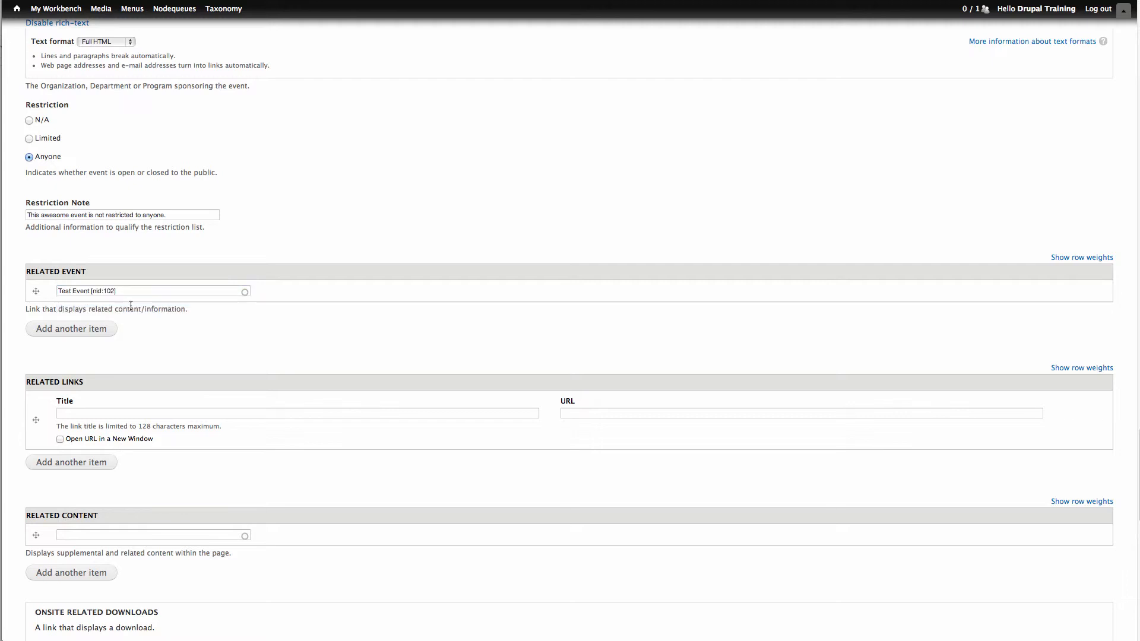
scroll(245, 328, "down", 1)
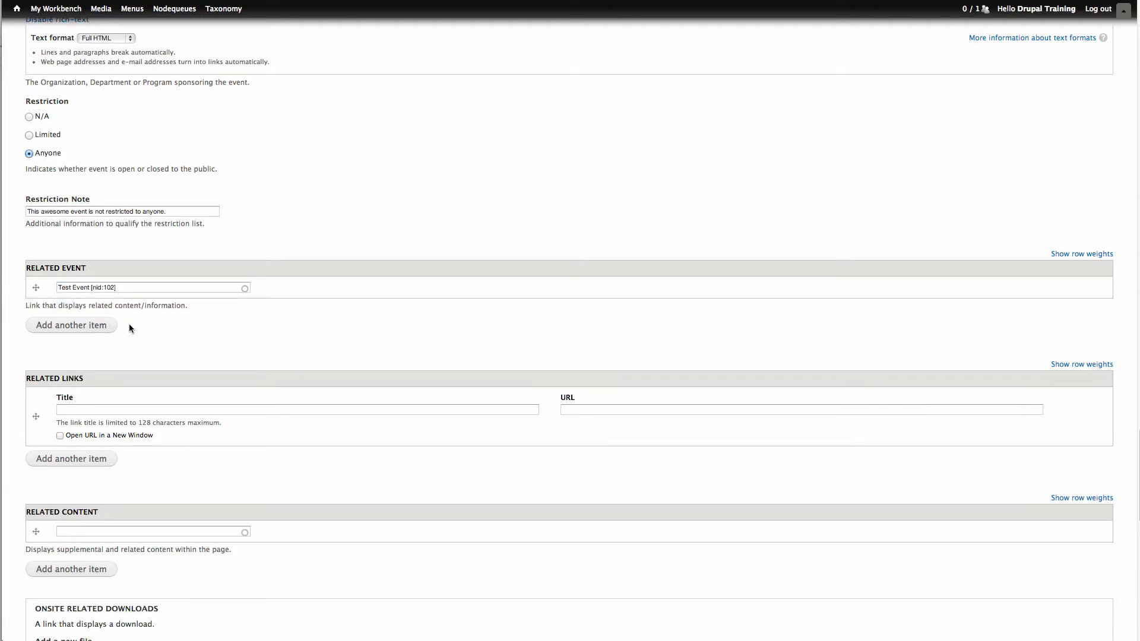
scroll(208, 327, "down", 3)
left_click(211, 328)
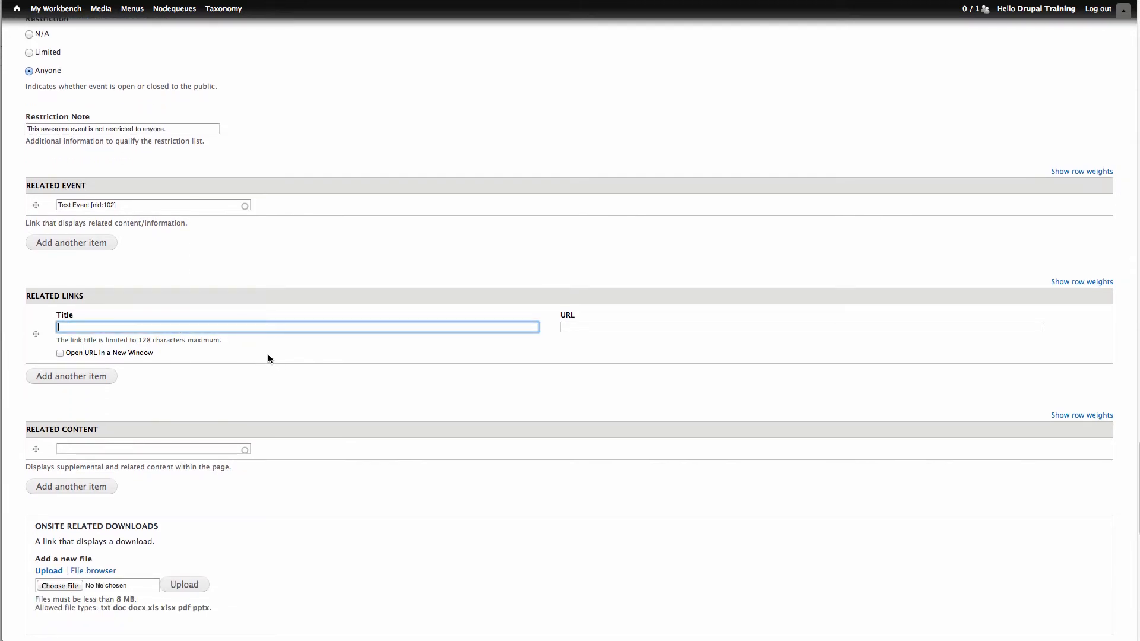
type("Some Awesome Information on this Awesome Special Events")
key("Tab")
type("http://")
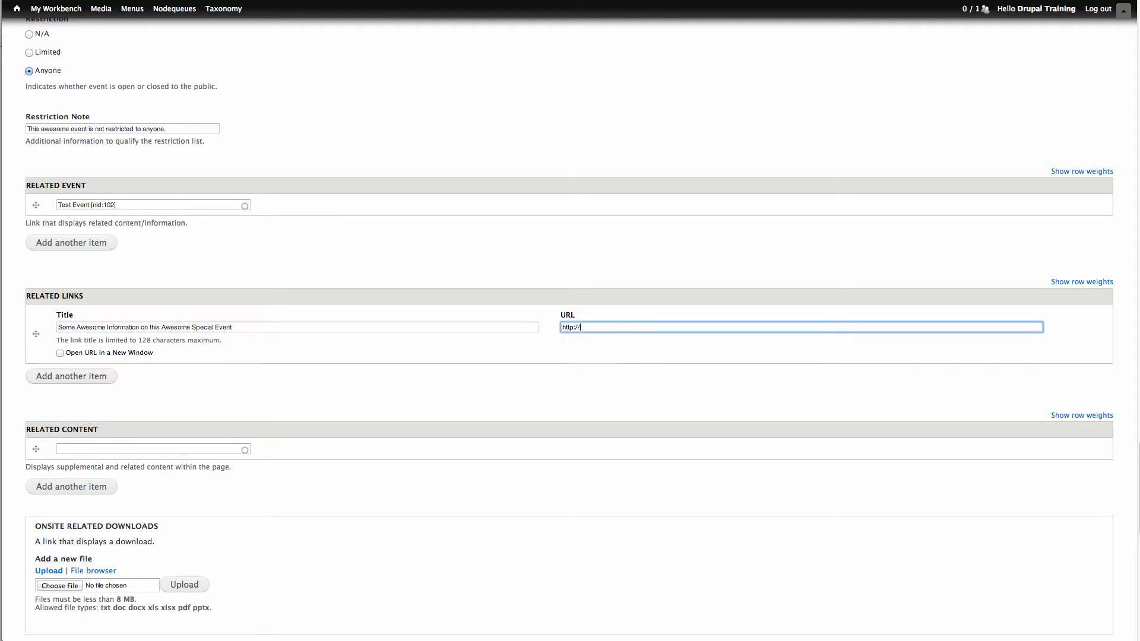
type("www.gwu.edu")
left_click(70, 355)
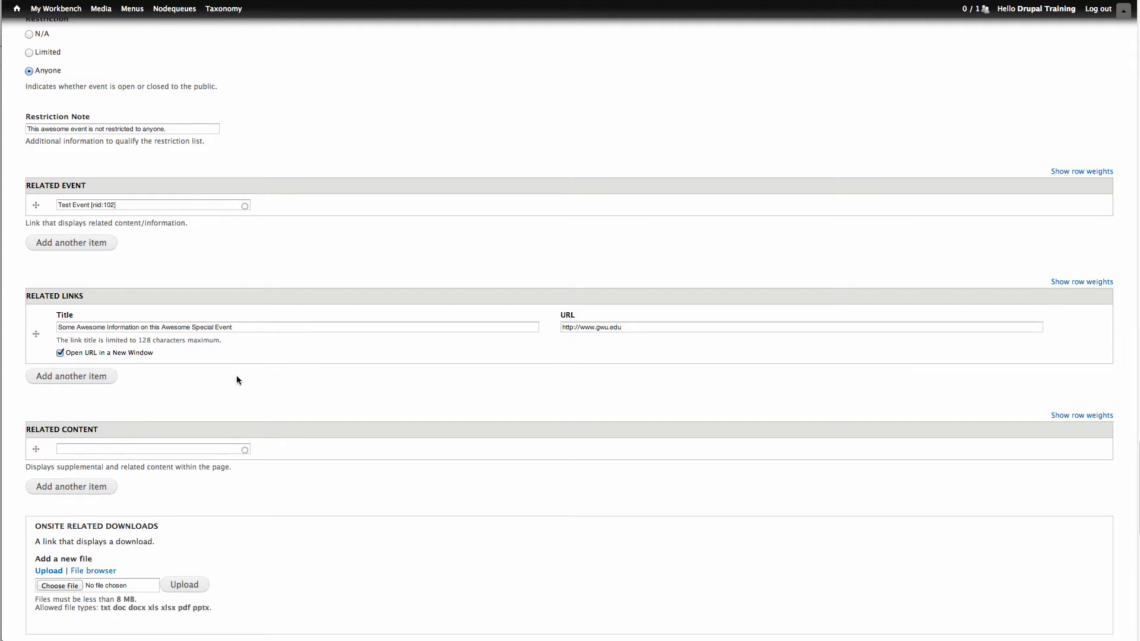
- Search the related content for "art" and choose the item "This is how you create an Article"
scroll(315, 383, "down", 5)
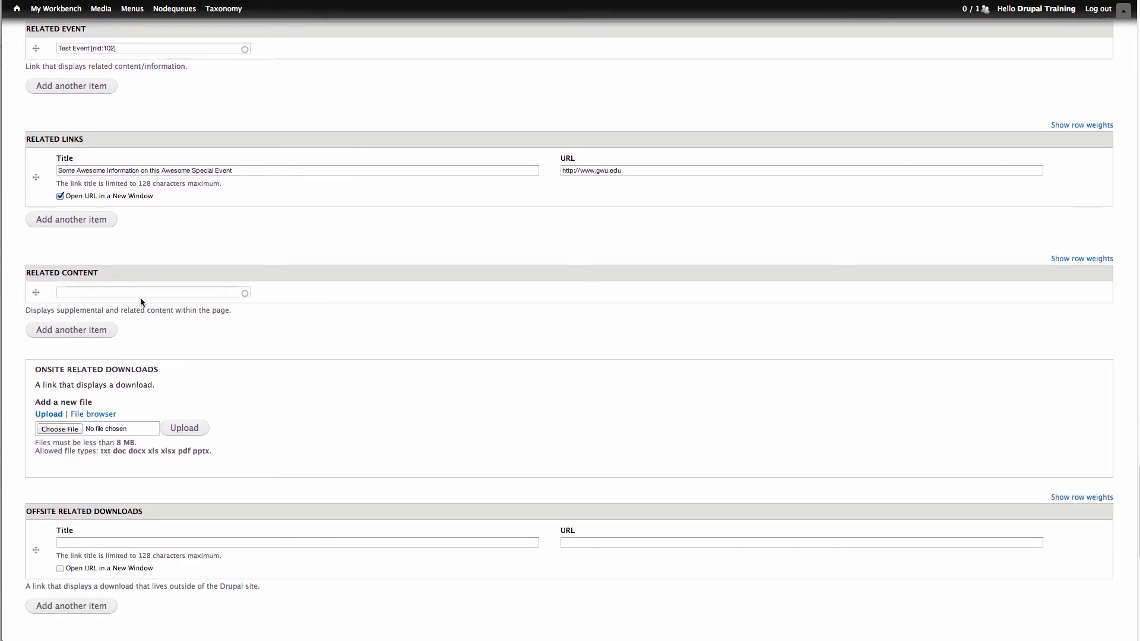
left_click(180, 293)
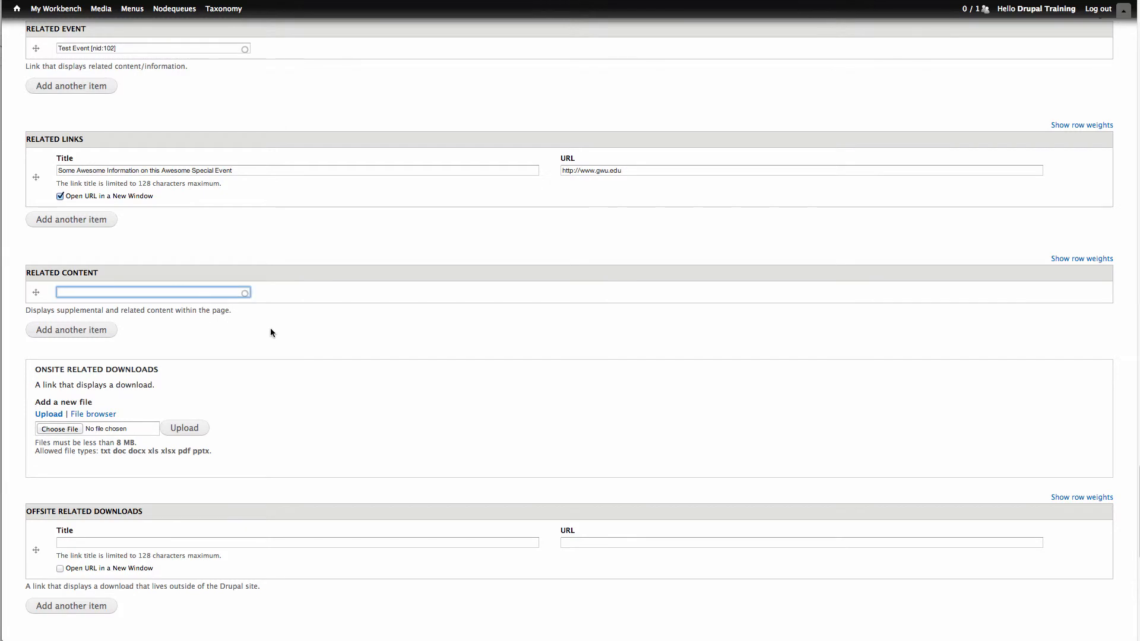
type("art")
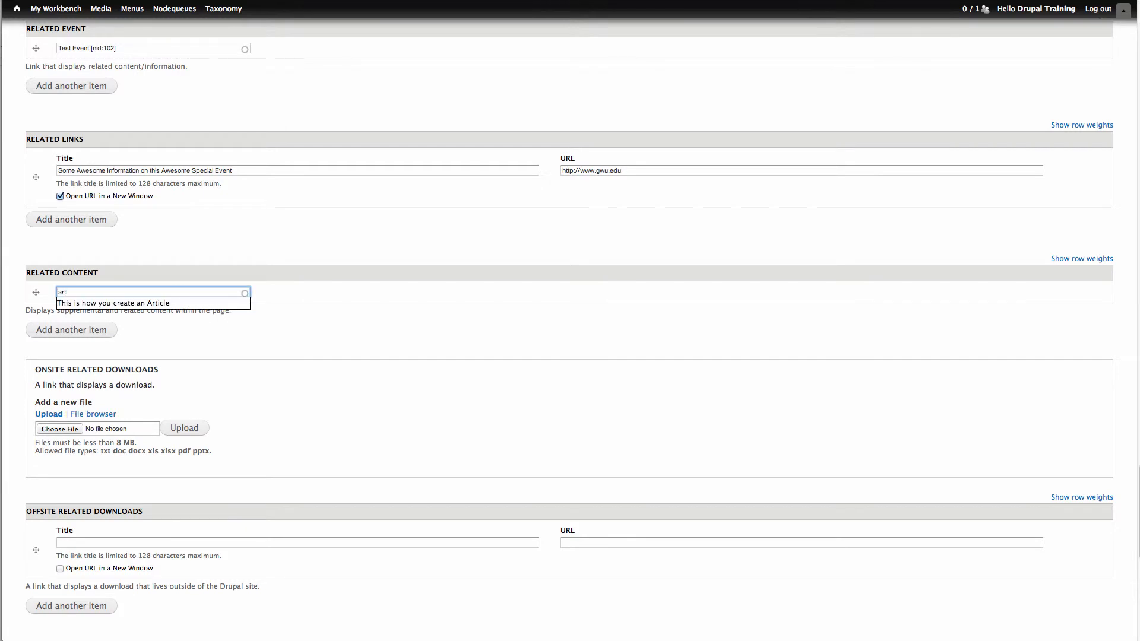
left_click(197, 304)
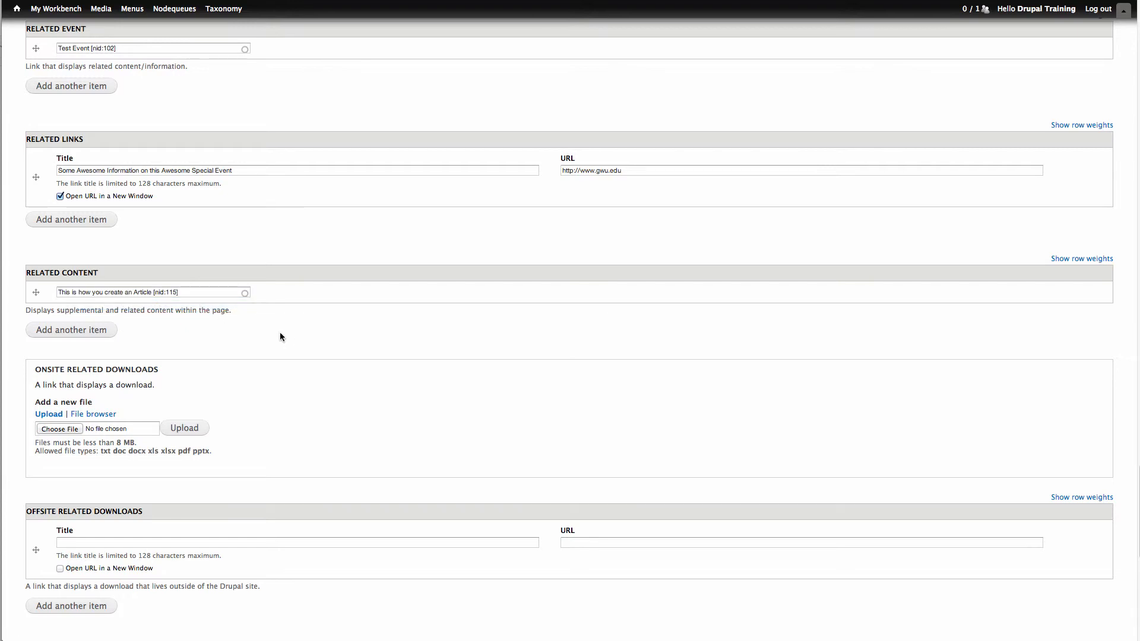
scroll(281, 338, "down", 3)
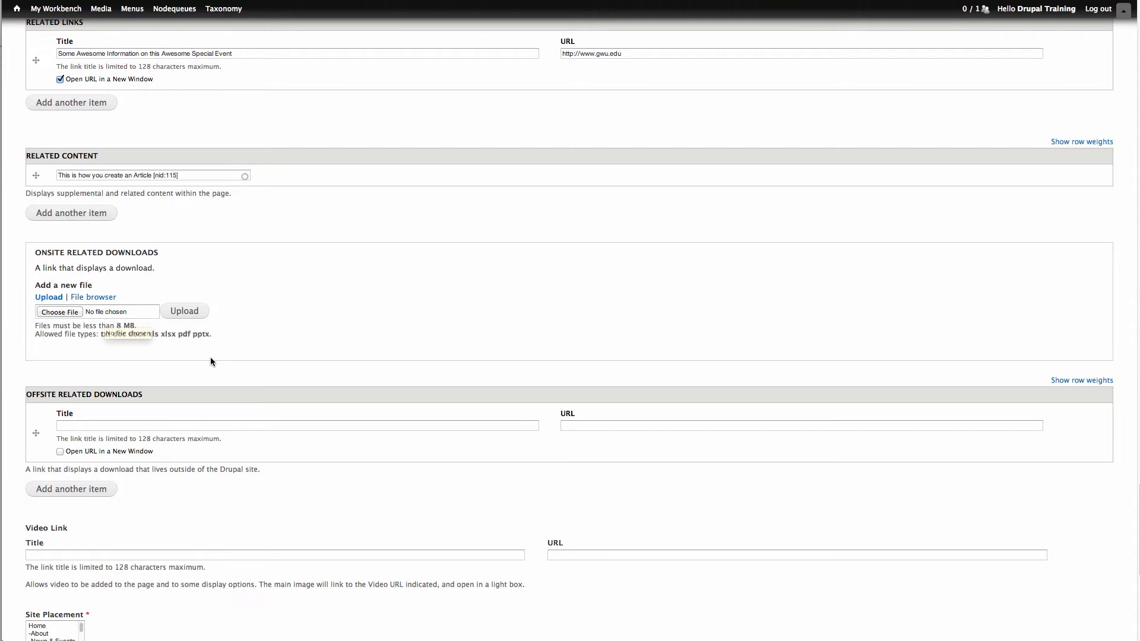
scroll(210, 359, "down", 3)
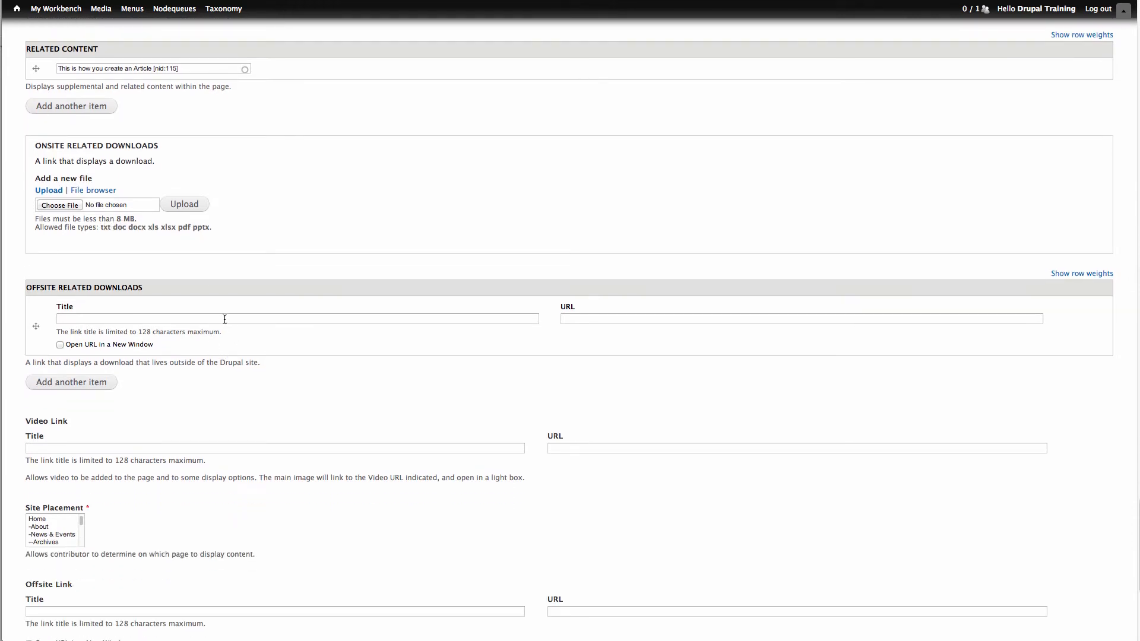
left_click(226, 319)
type("This Awesome ")
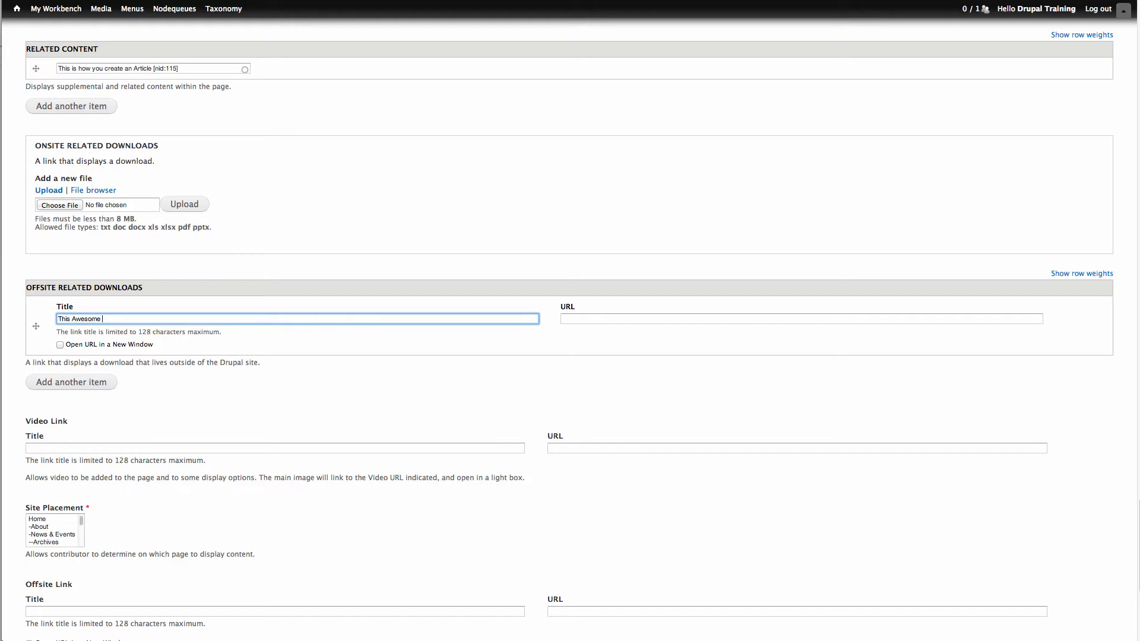
type("brochure right here")
key("Tab")
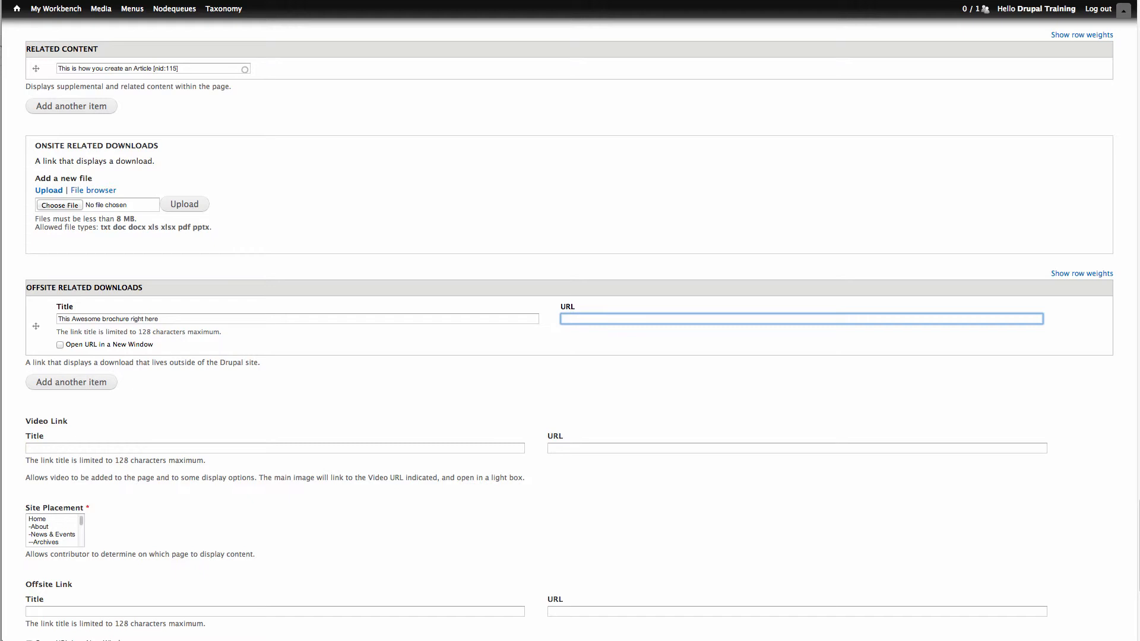
type("htt")
key("Down")
key("Return")
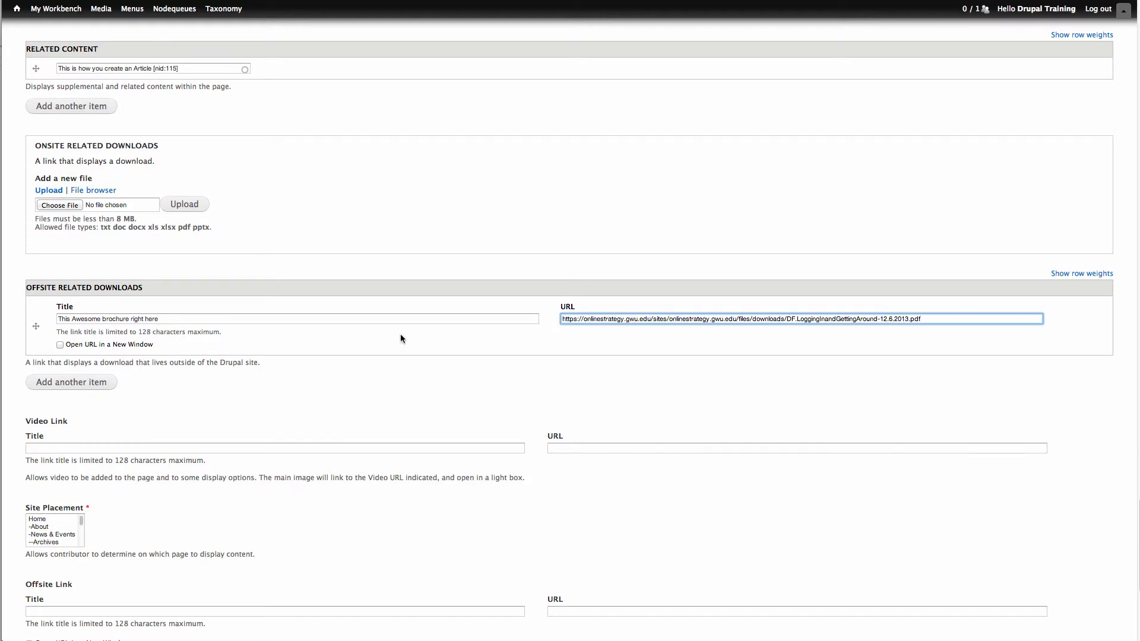
left_click(60, 345)
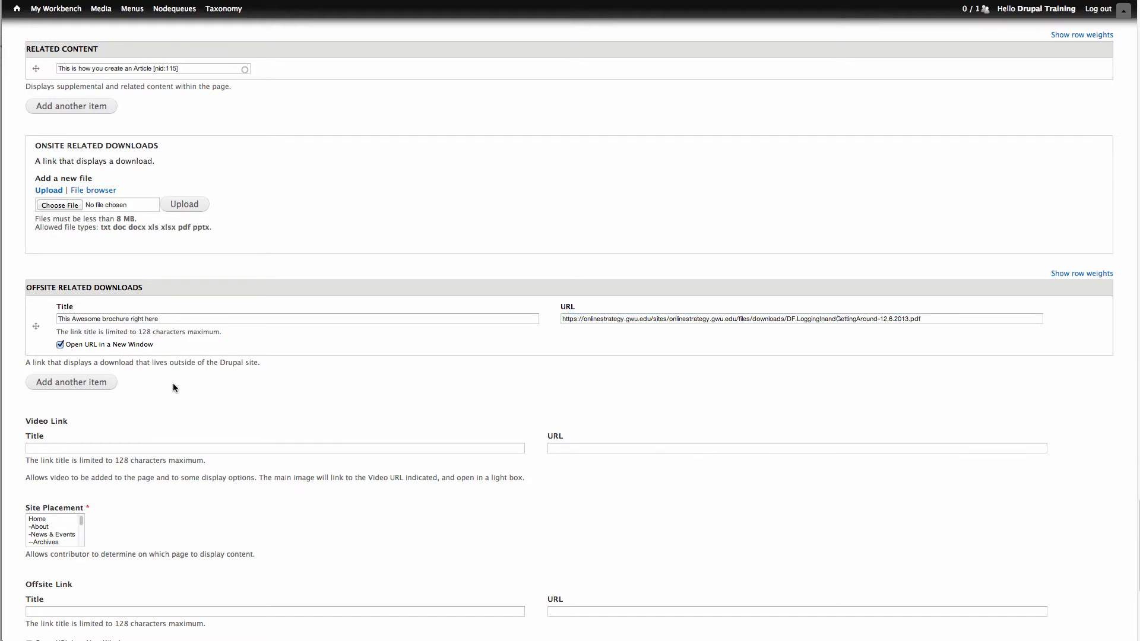
scroll(173, 383, "down", 2)
left_click(190, 386)
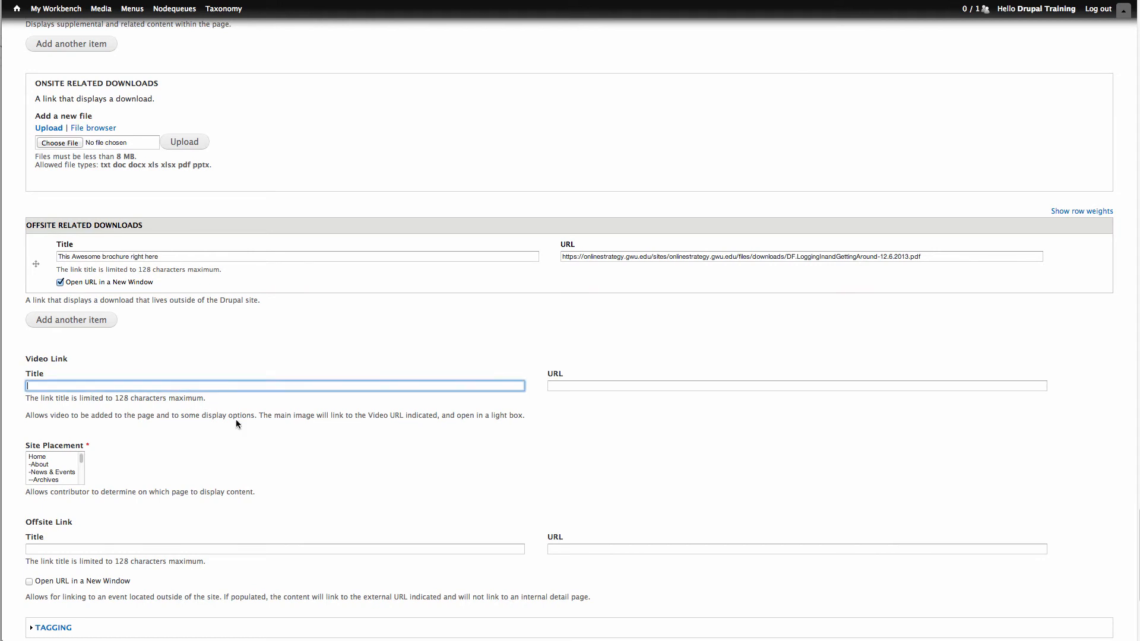
type("This is an awesome video about my awesome event")
left_click(555, 386)
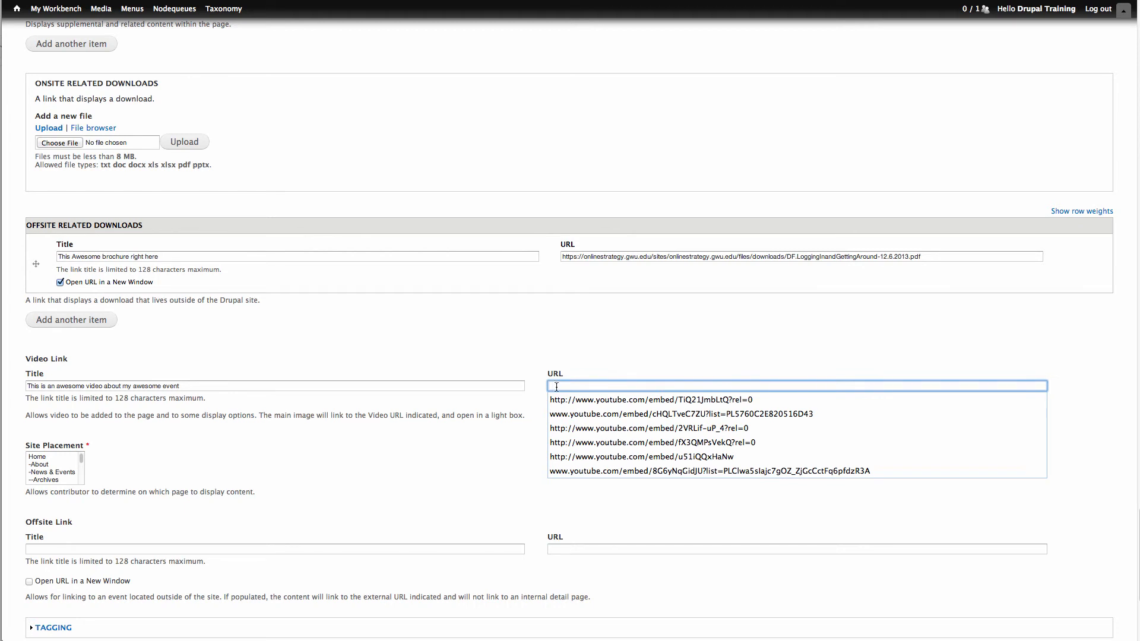
left_click(573, 399)
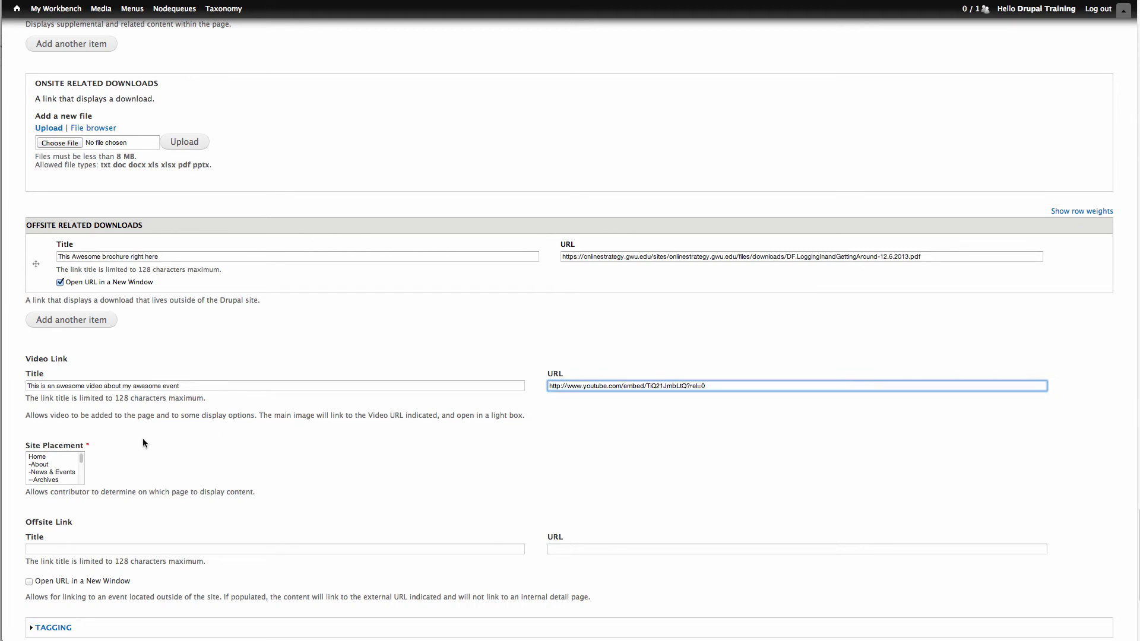
- Set the event's site placement to News & Events
scroll(103, 443, "down", 2)
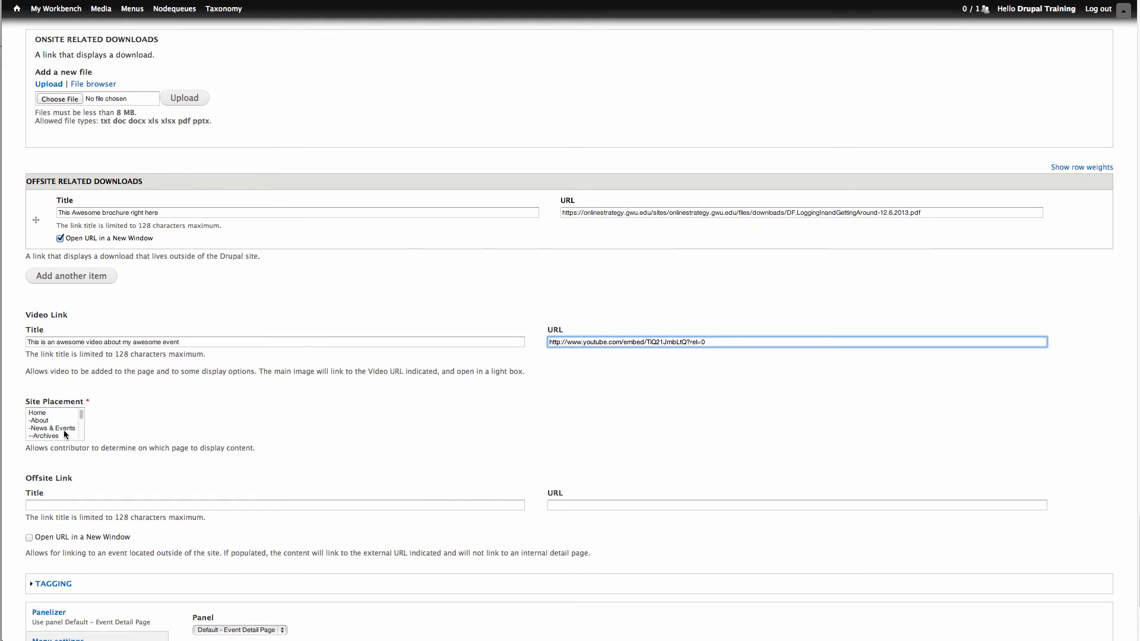
left_click(59, 429)
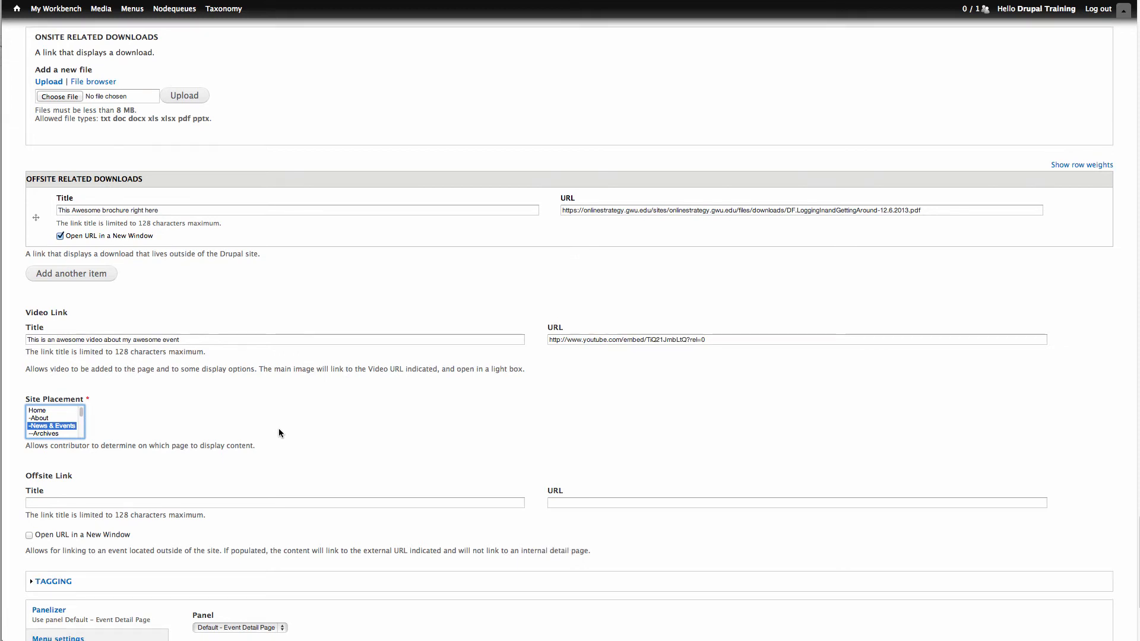
scroll(279, 432, "down", 4)
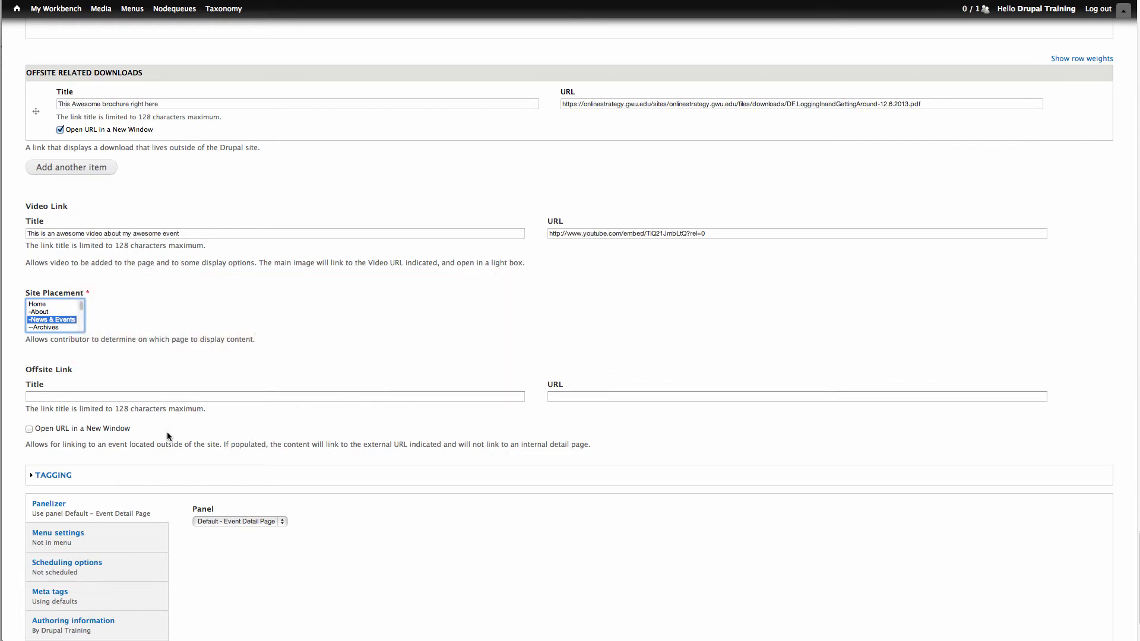
scroll(169, 435, "down", 3)
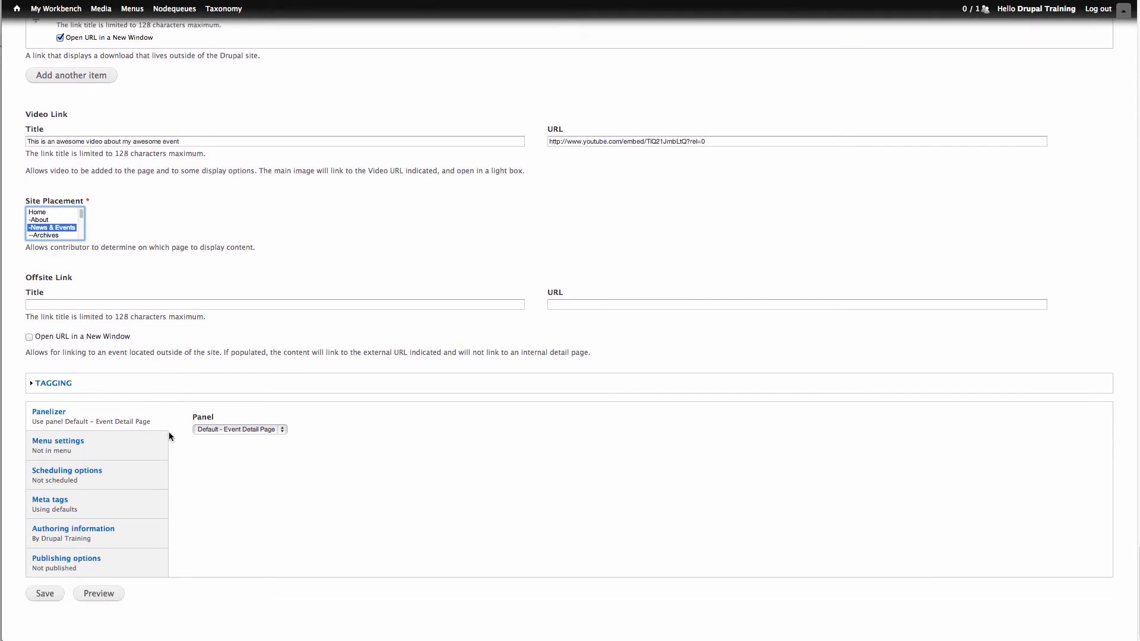
- Provide a menu link for the event under the parent item News & Events, leaving the menu link title blank
left_click(126, 447)
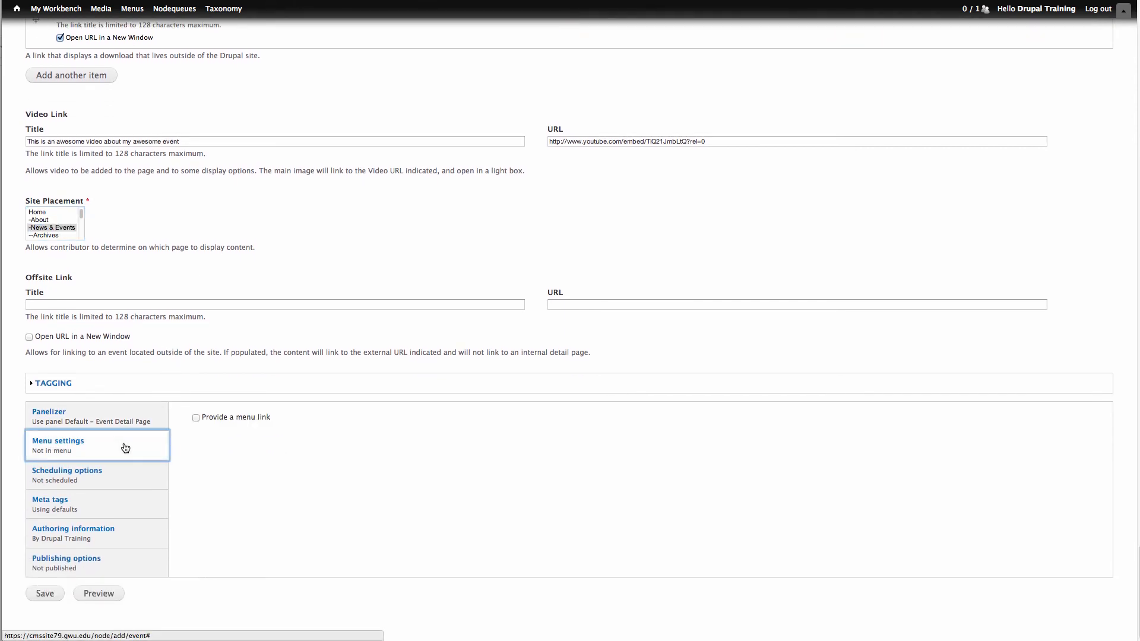
left_click(196, 417)
scroll(324, 450, "down", 3)
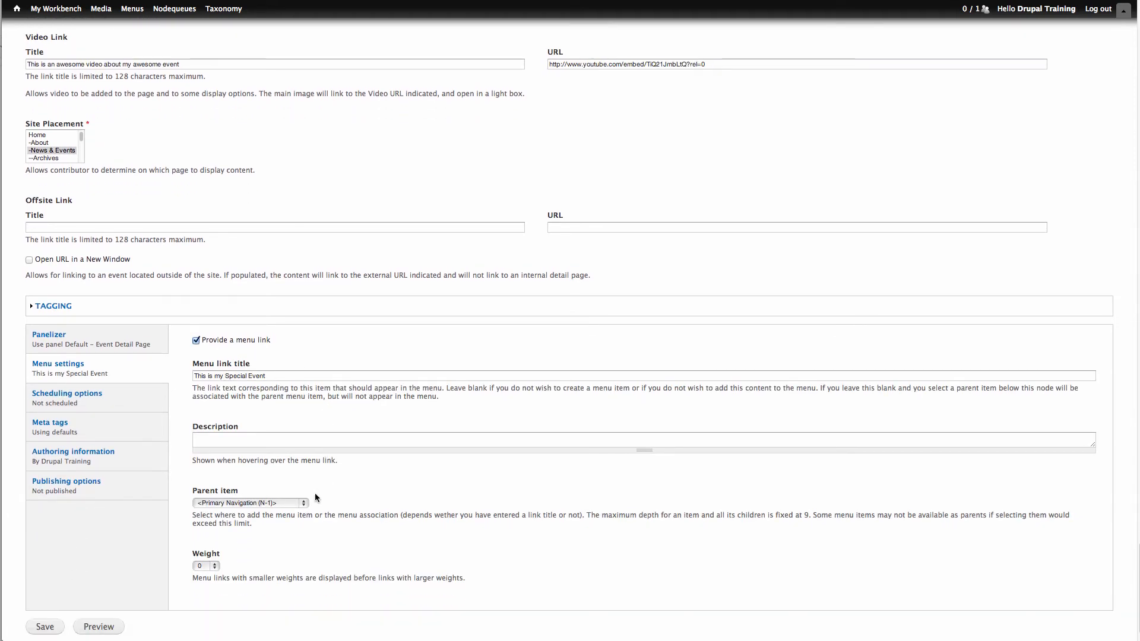
left_click(302, 503)
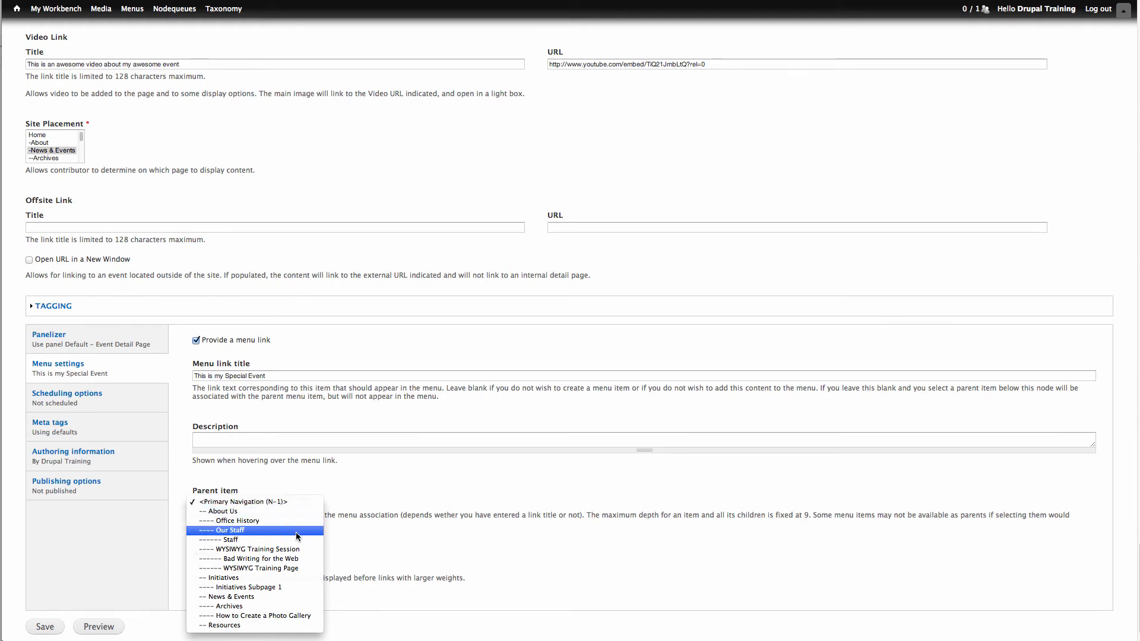
key("Escape")
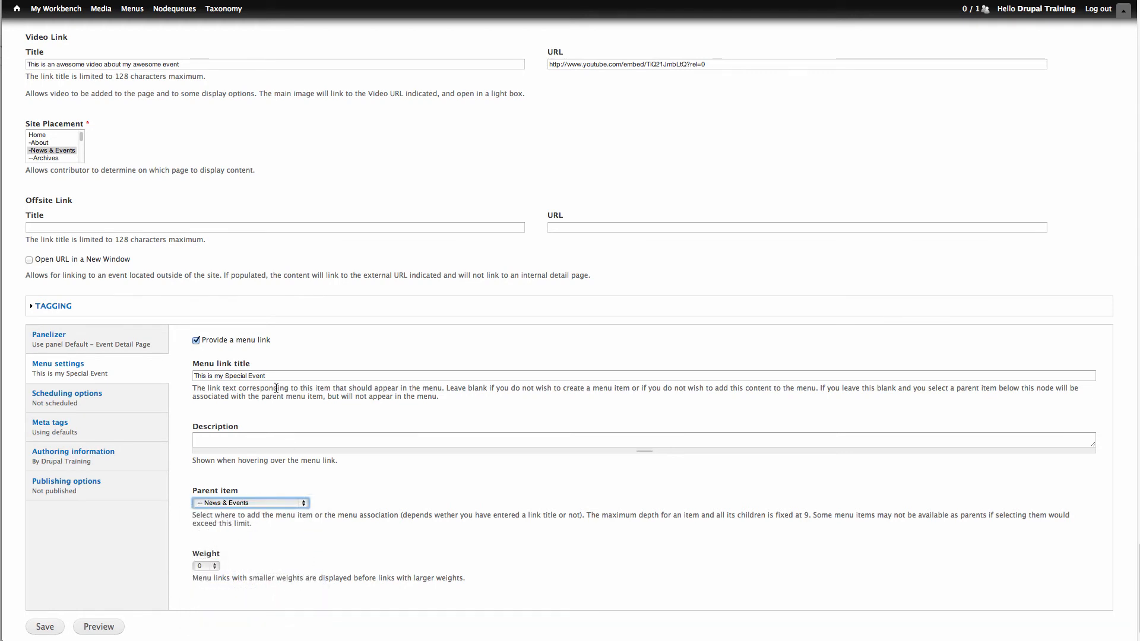
left_click_drag(272, 375, 192, 375)
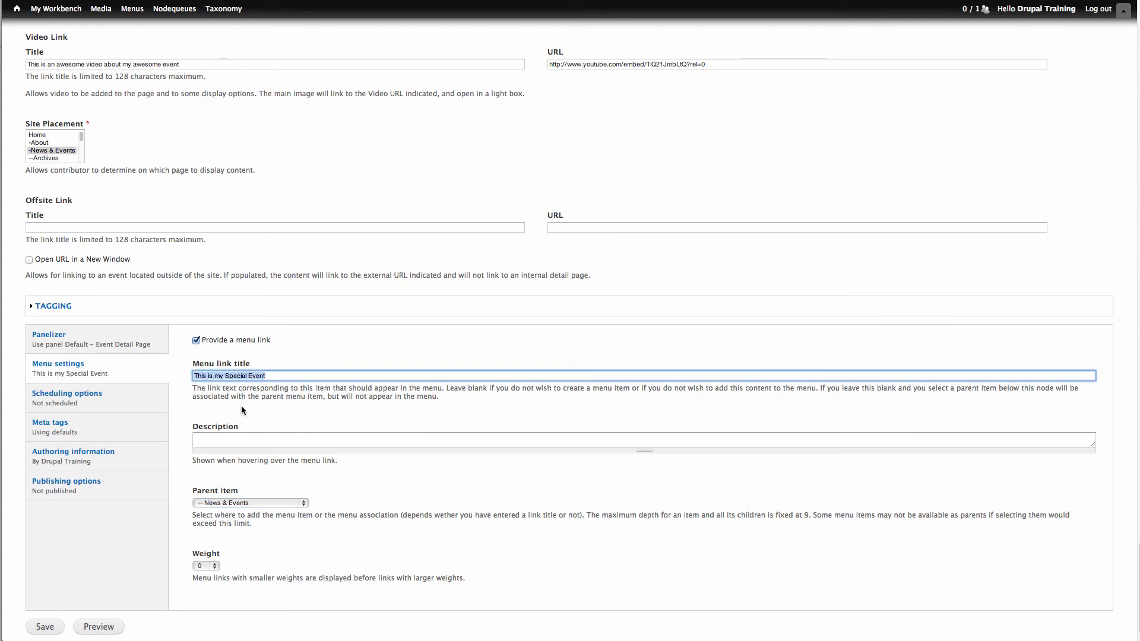
key("BackSpace")
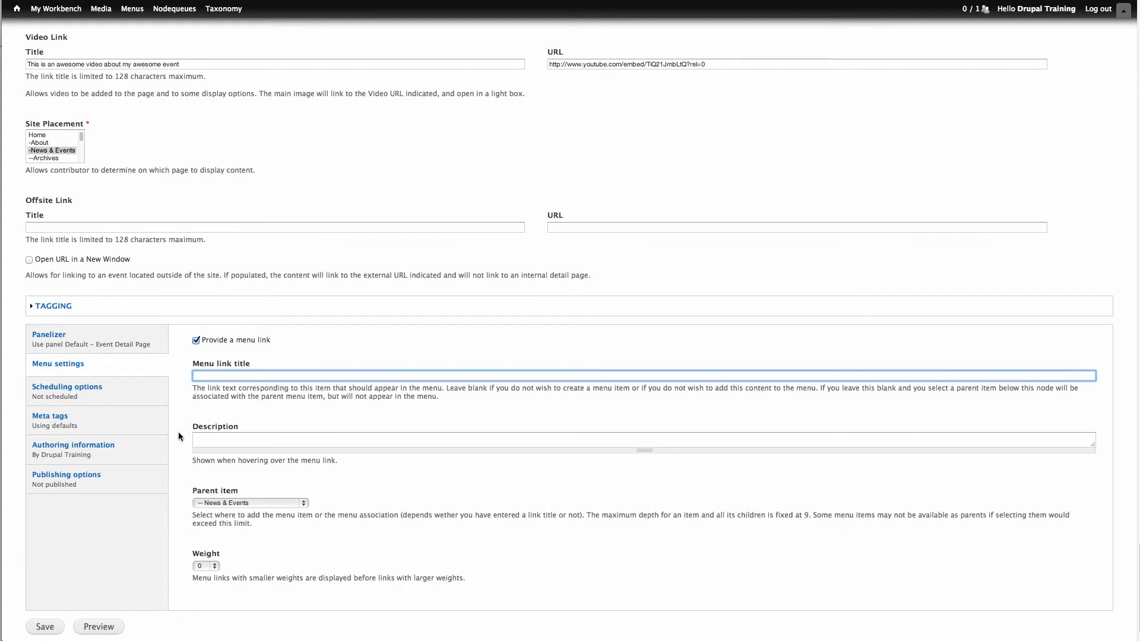
- Set the event's moderation state to Published and save the event
left_click(132, 478)
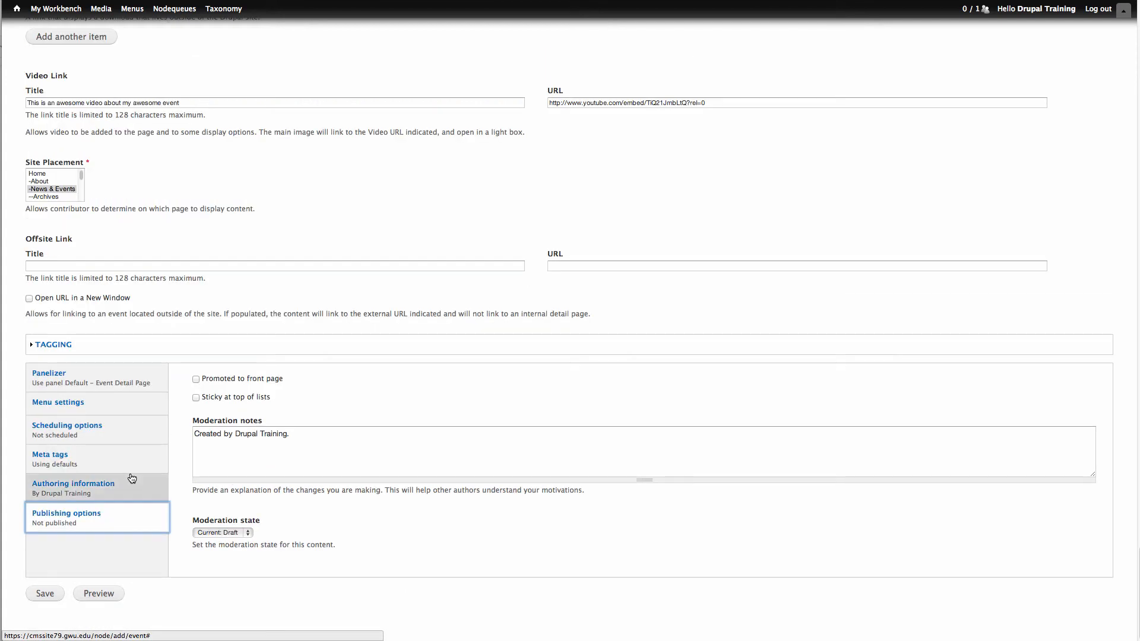
left_click(229, 532)
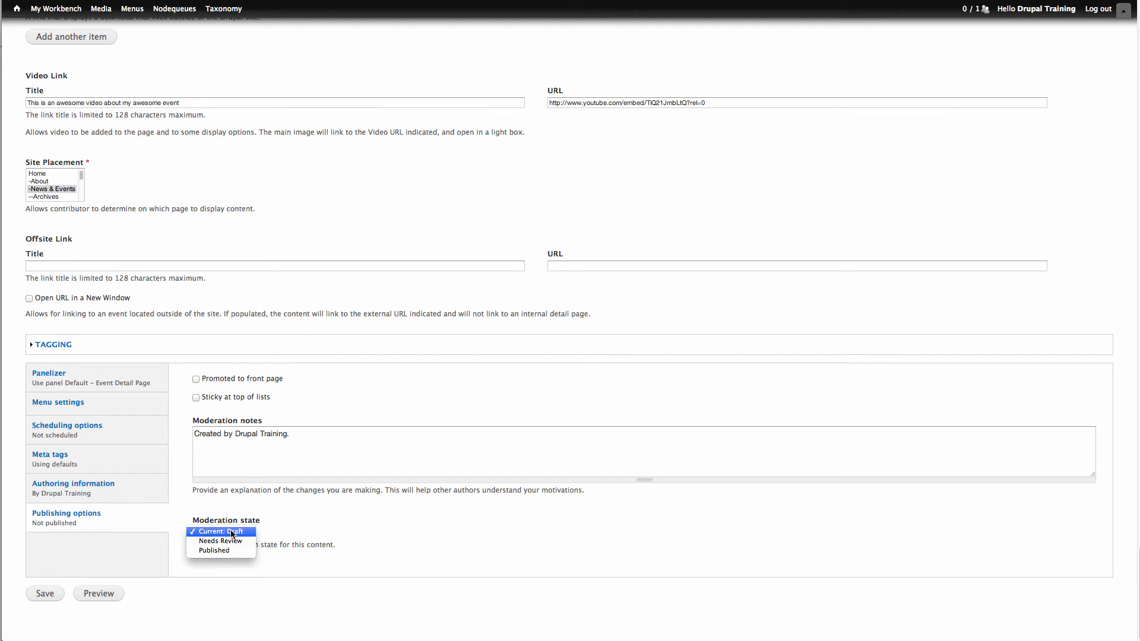
left_click(228, 551)
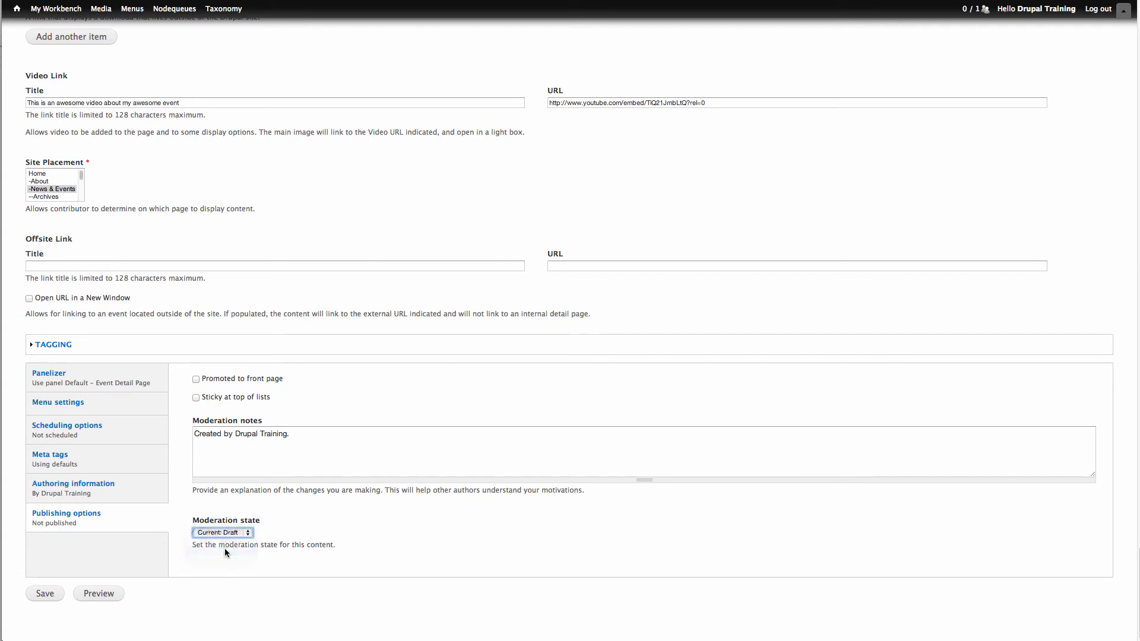
left_click(45, 595)
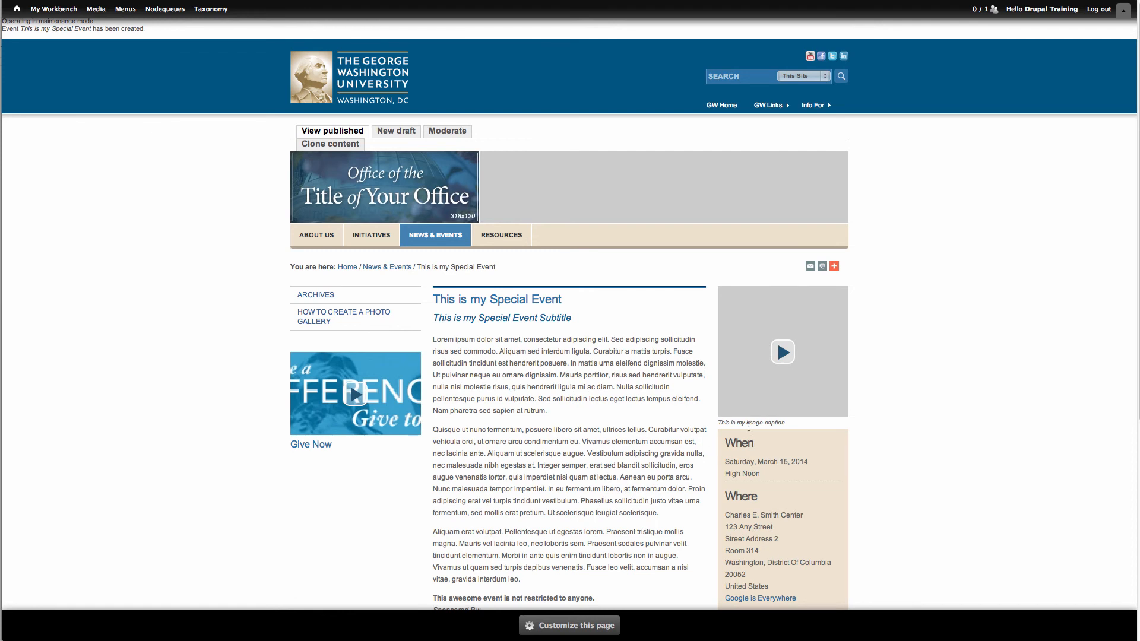
- Review the published event page's content, links, date, location and contacts, opening and closing the main image's video along the way
scroll(963, 398, "down", 1)
scroll(963, 402, "down", 3)
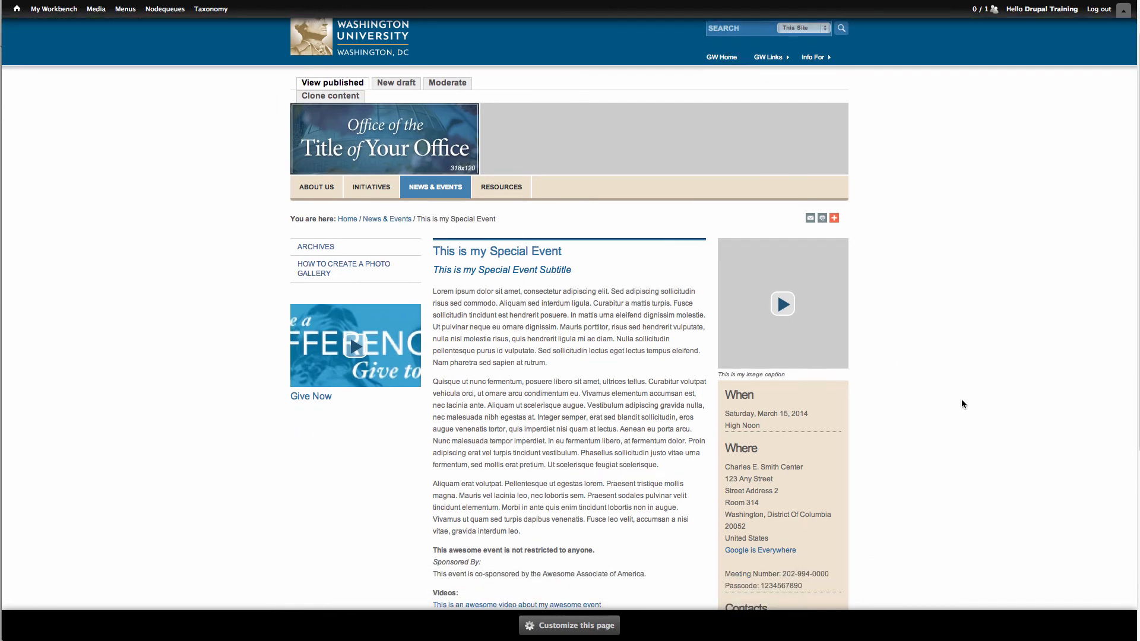
scroll(956, 402, "down", 5)
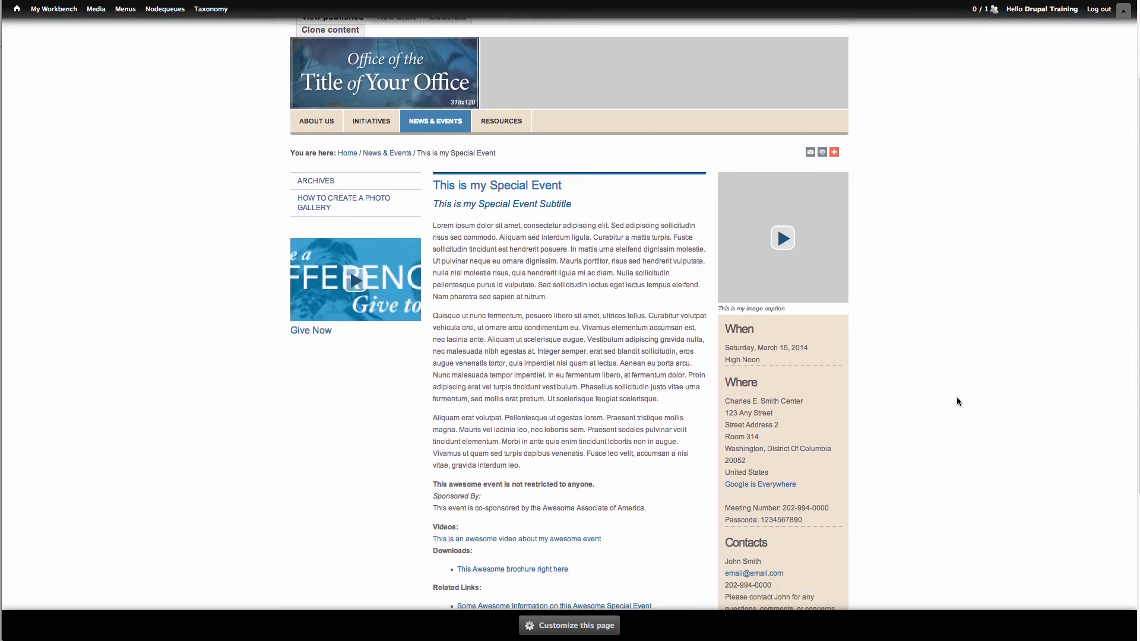
scroll(956, 401, "down", 2)
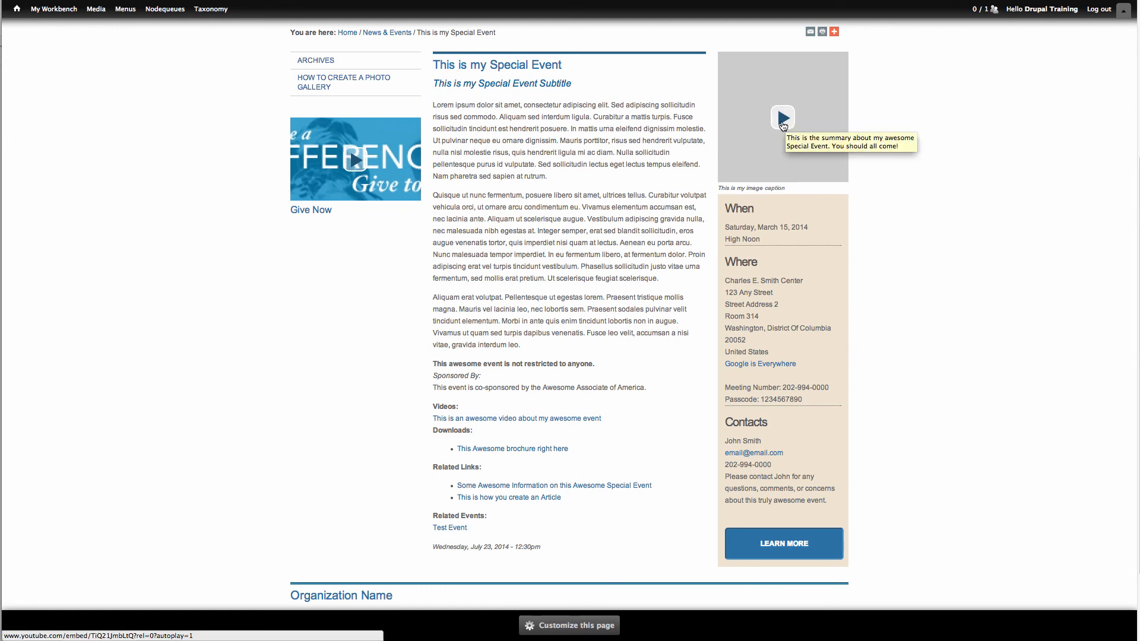
left_click(782, 121)
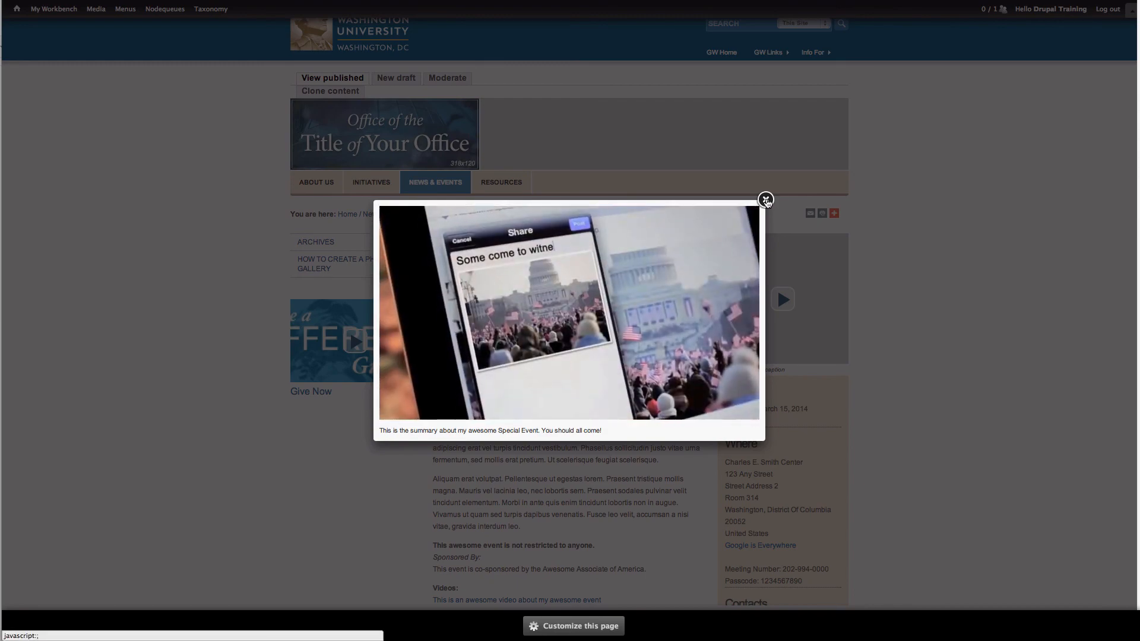
left_click(766, 202)
scroll(884, 274, "down", 3)
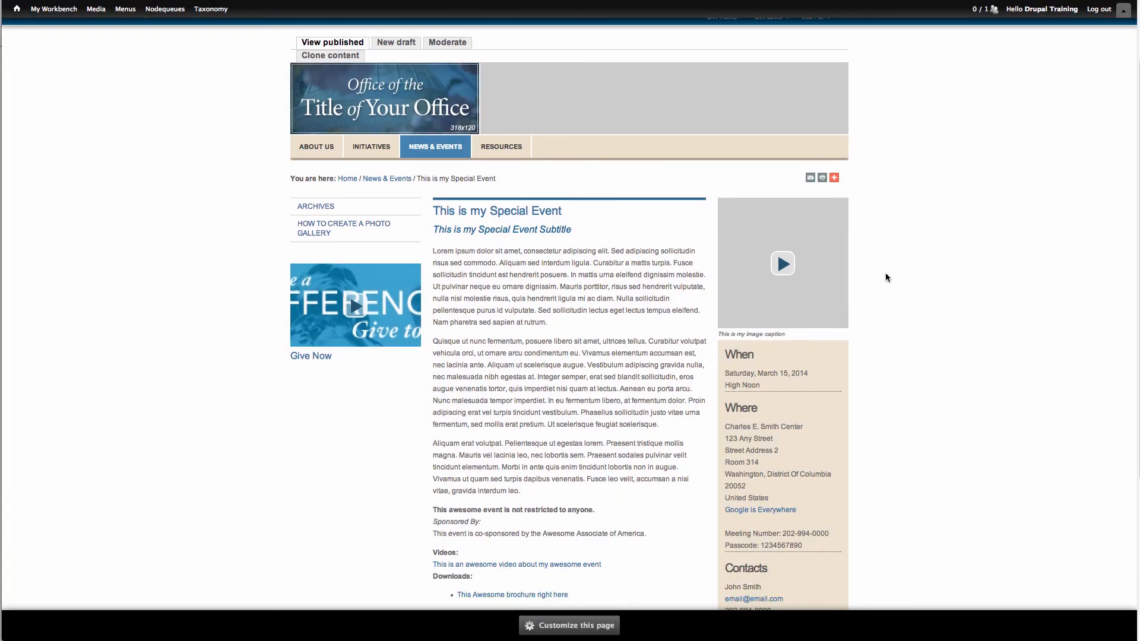
scroll(883, 269, "down", 1)
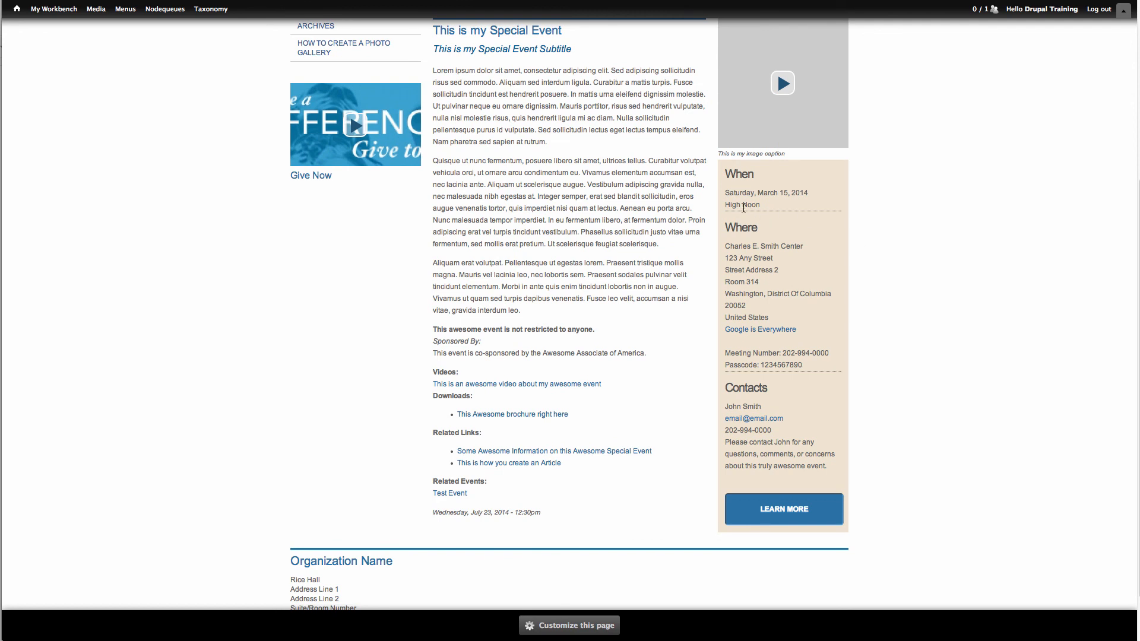